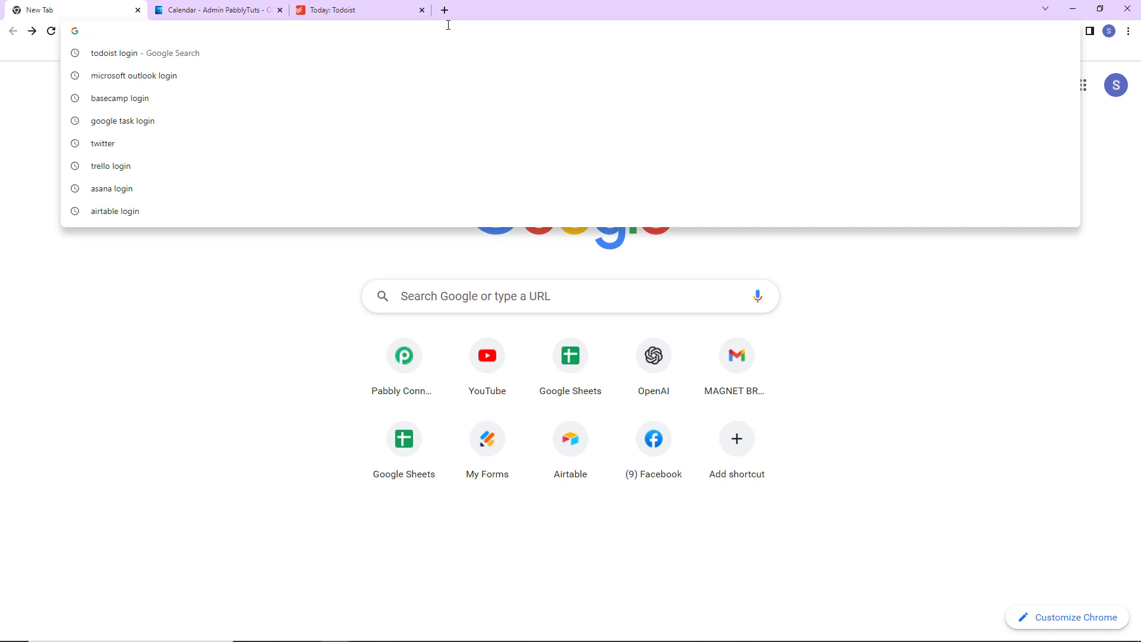
- Open the Pabbly Connect website, go to the account's sign-in, and access the Pabbly Connect dashboard
type("pab")
key("Return")
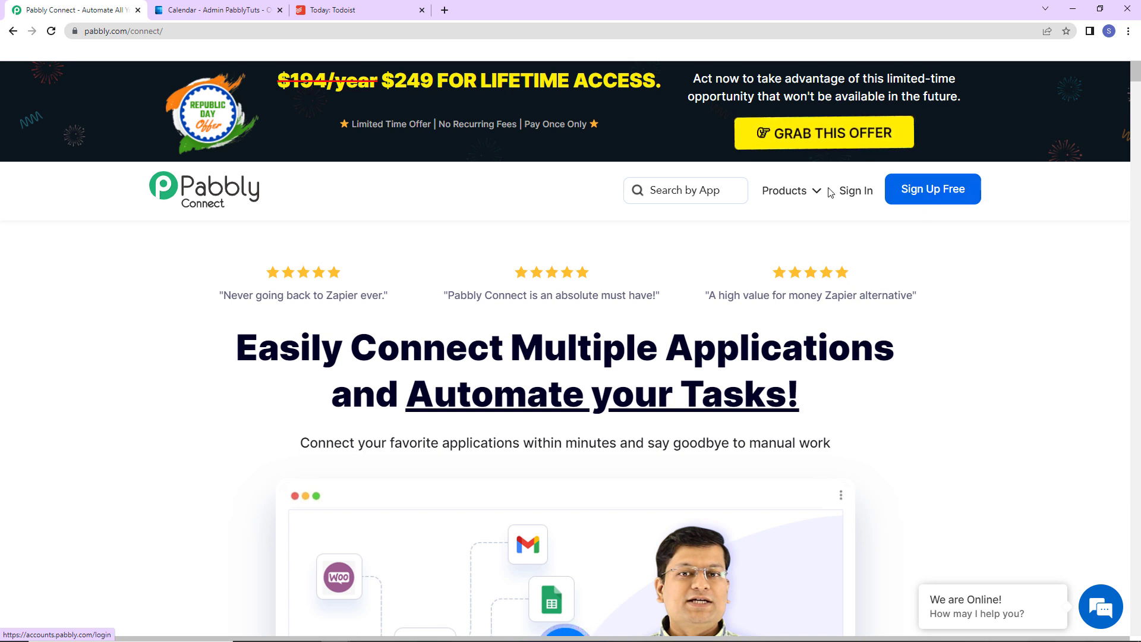
left_click(853, 196)
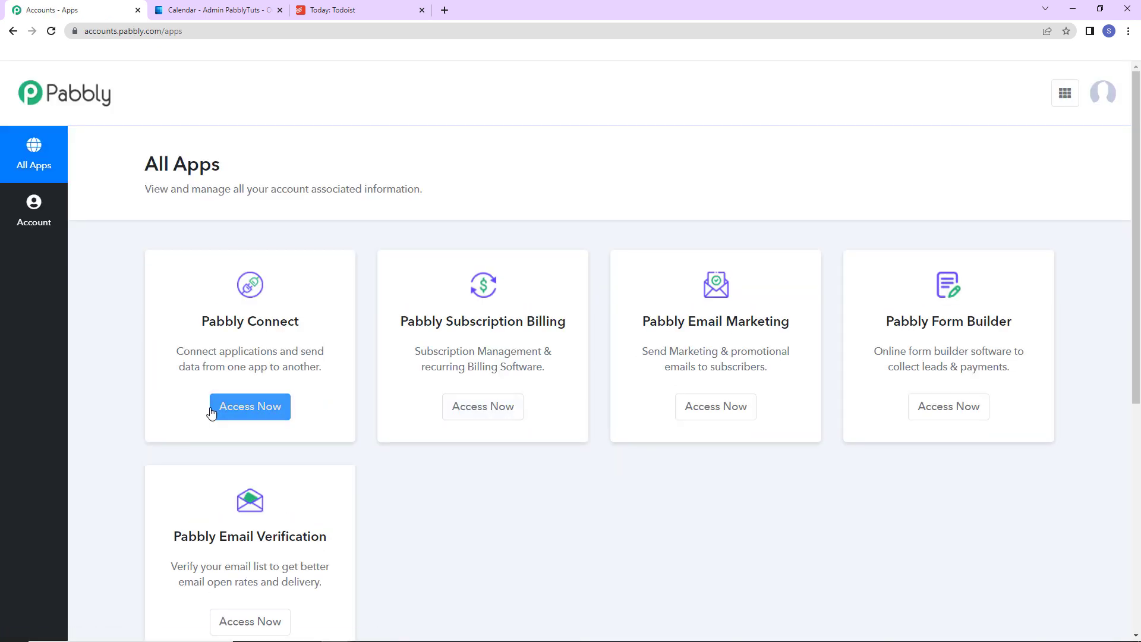
left_click(233, 410)
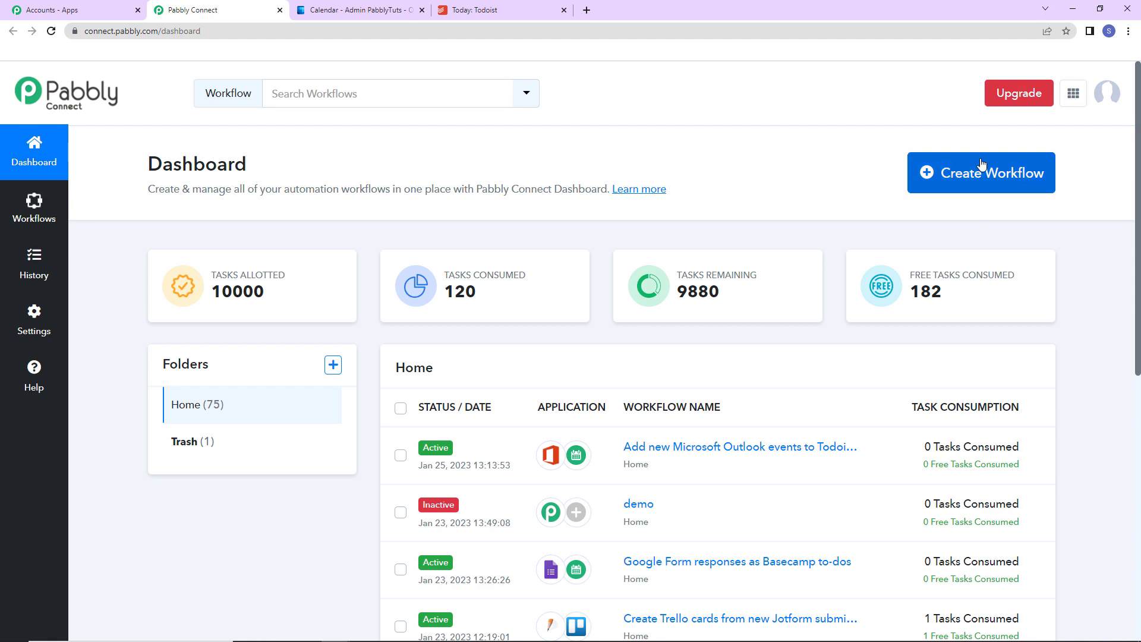
- Create a workflow named "Add new Microsoft Outlook events to Todoist as tasks"
left_click(982, 184)
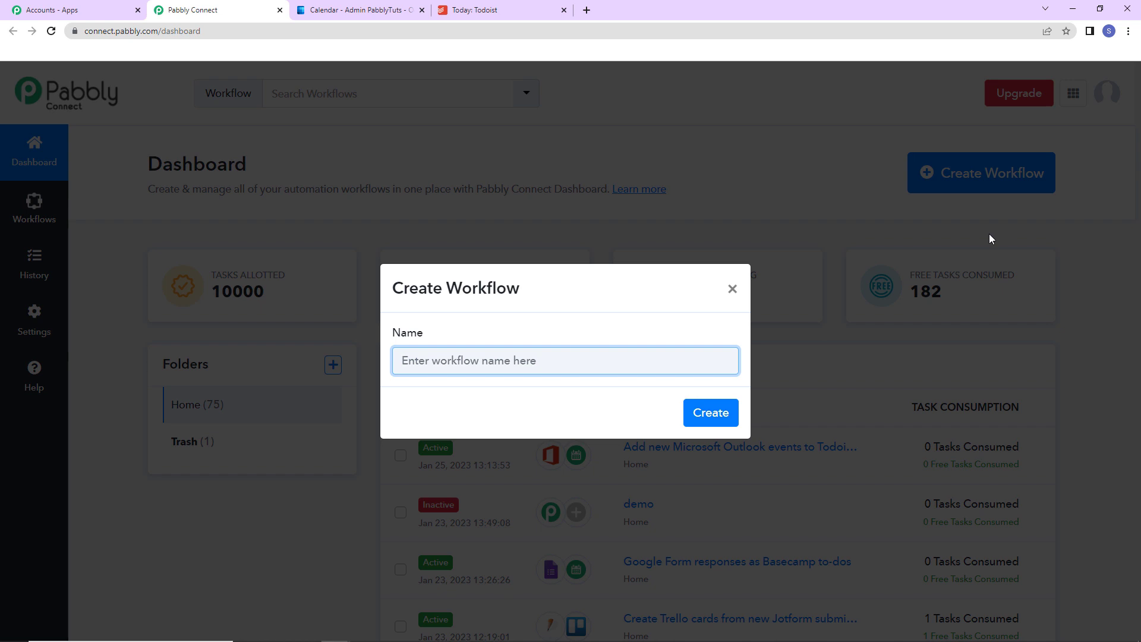
type("Add new Microsoft Outlook events to Todoist as tasks")
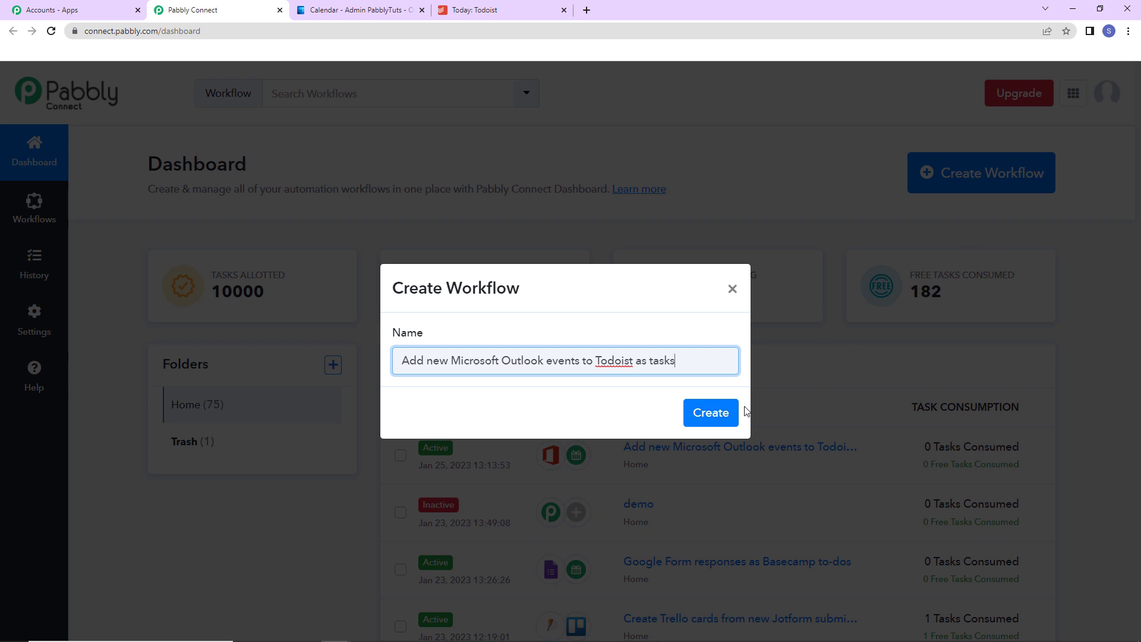
left_click(715, 416)
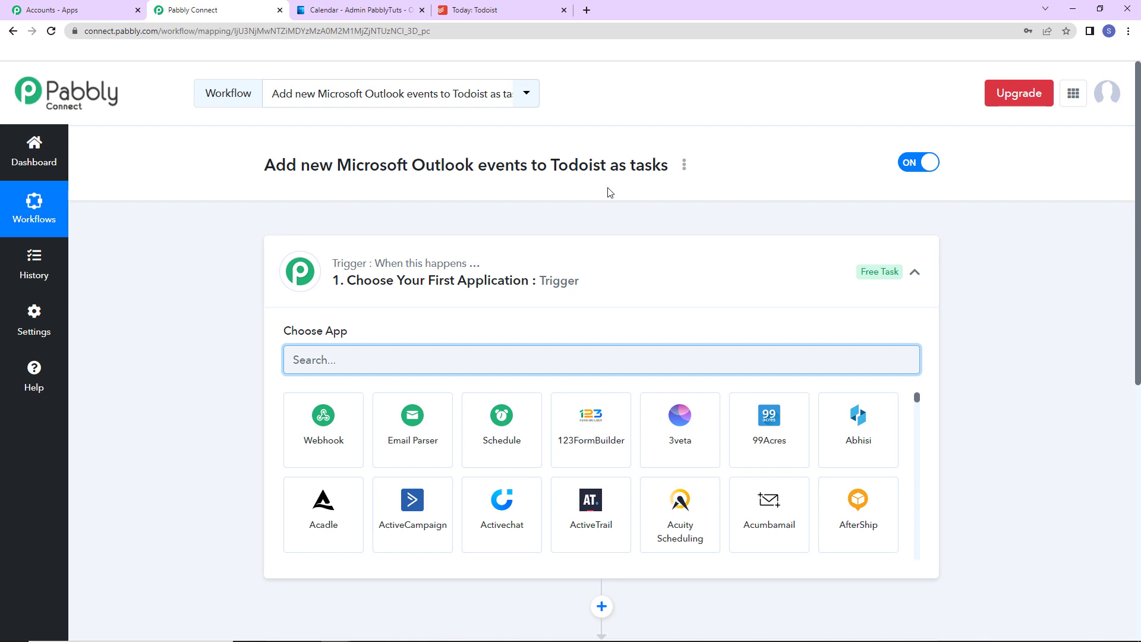
- Set the workflow trigger to Microsoft Office 365 with the New Calendar Event trigger event
scroll(594, 265, "down", 7)
scroll(591, 277, "up", 5)
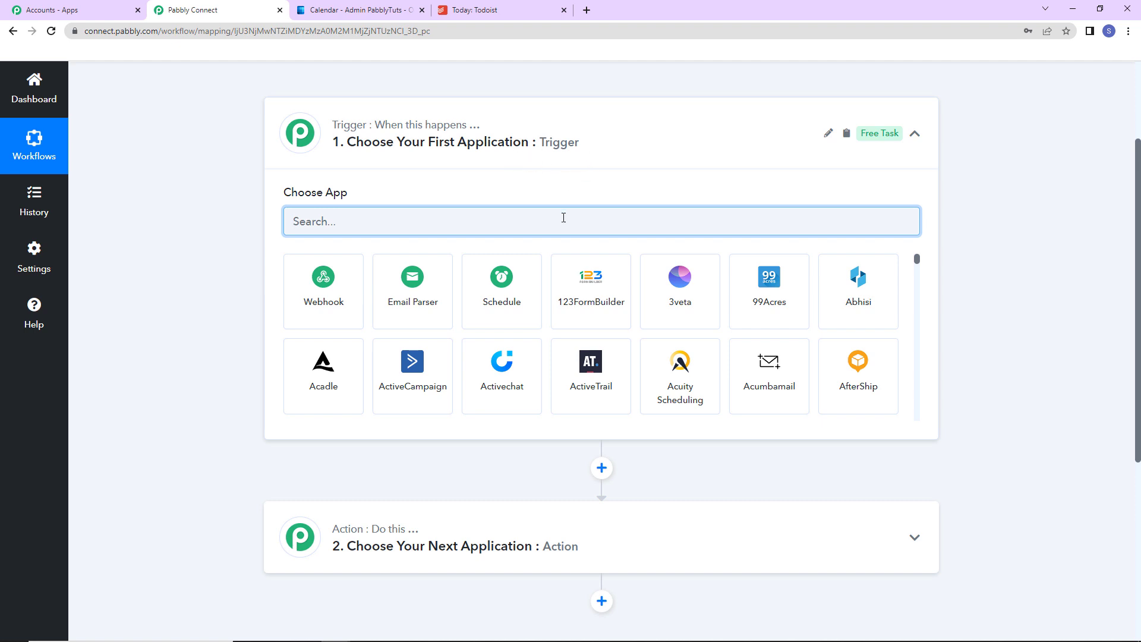
type("micr")
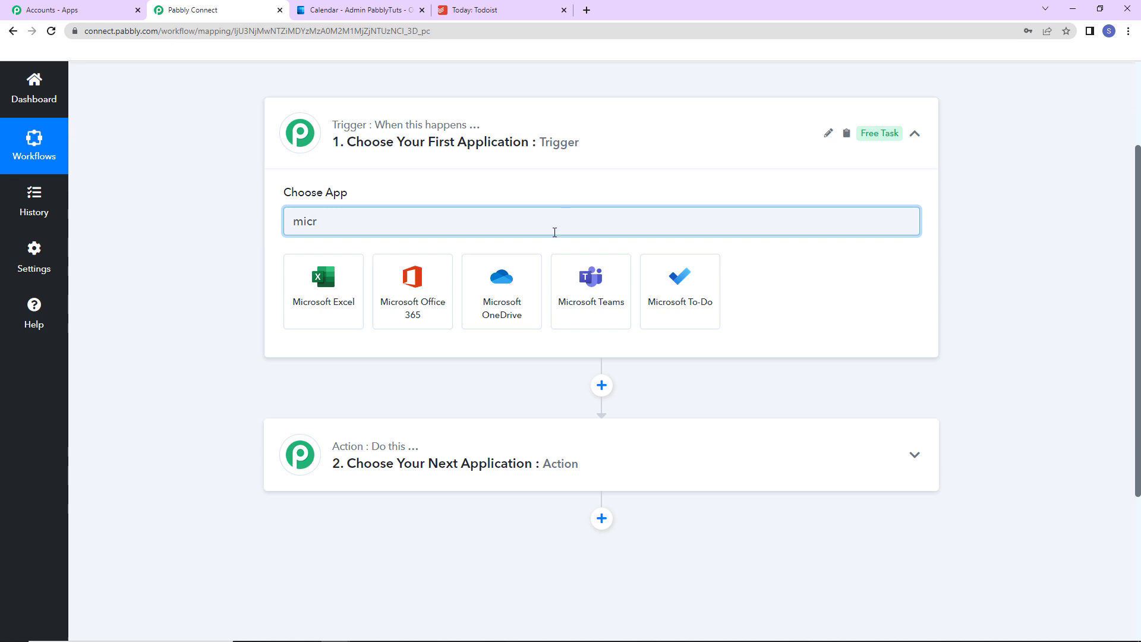
left_click(427, 303)
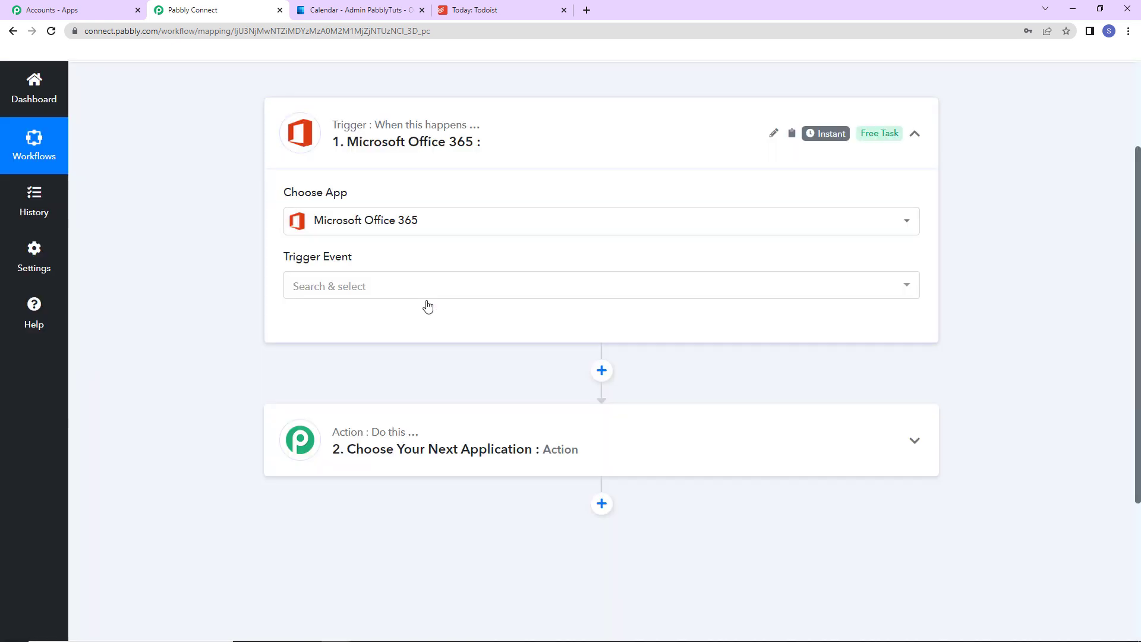
mouse_move(296, 263)
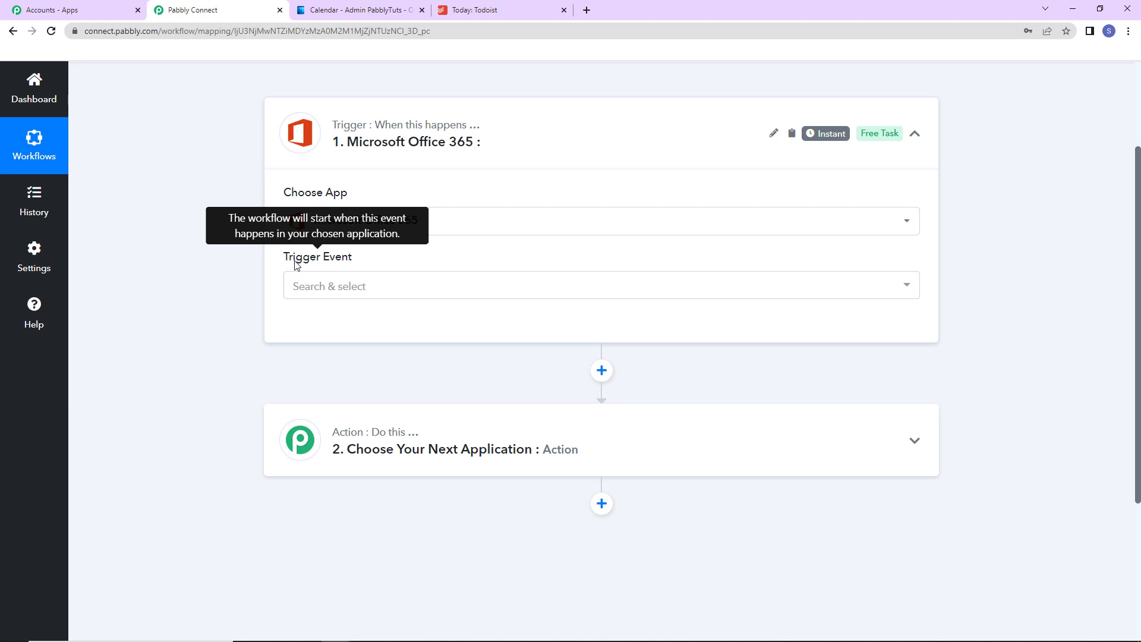
left_click(318, 288)
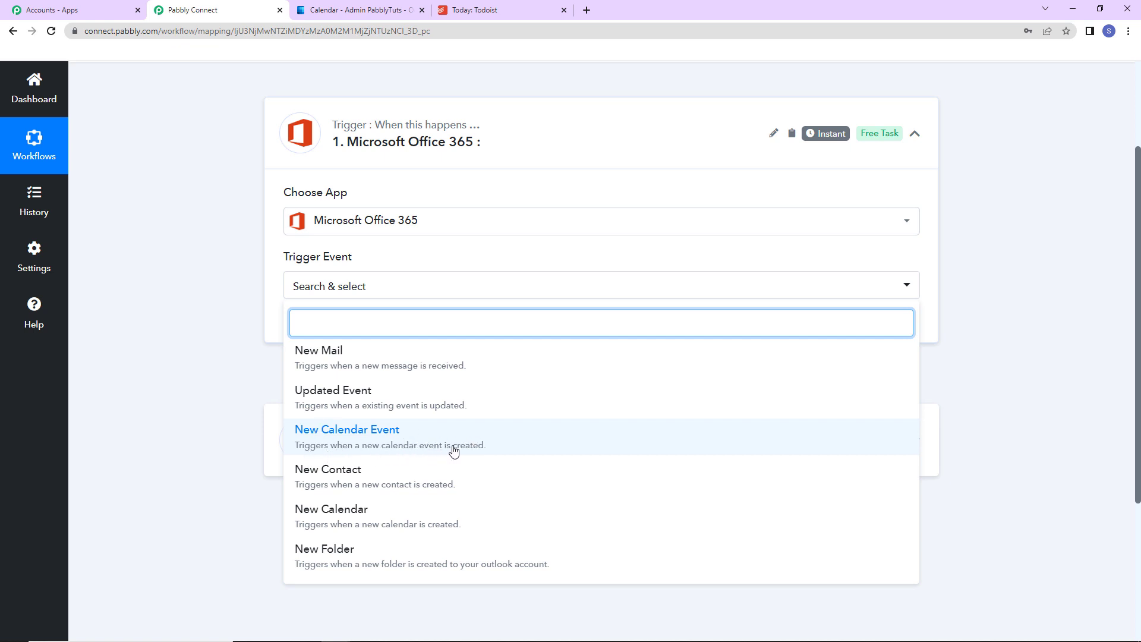
left_click(521, 444)
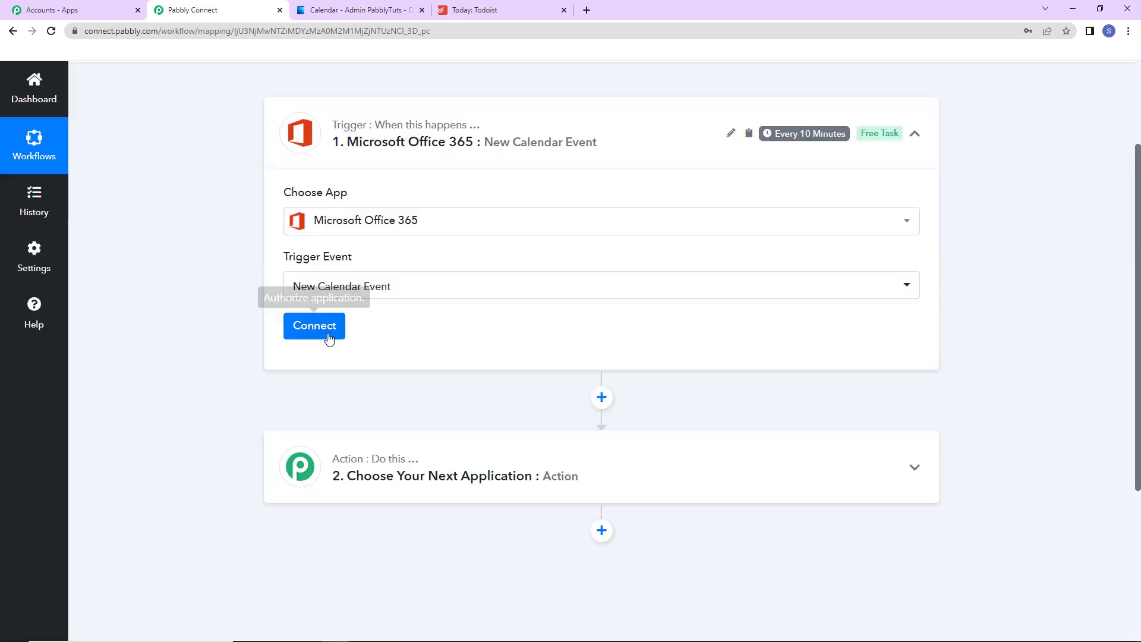
- Connect the trigger through a new Microsoft Office 365 connection and grant Pabbly Connect the requested account permissions
left_click(329, 338)
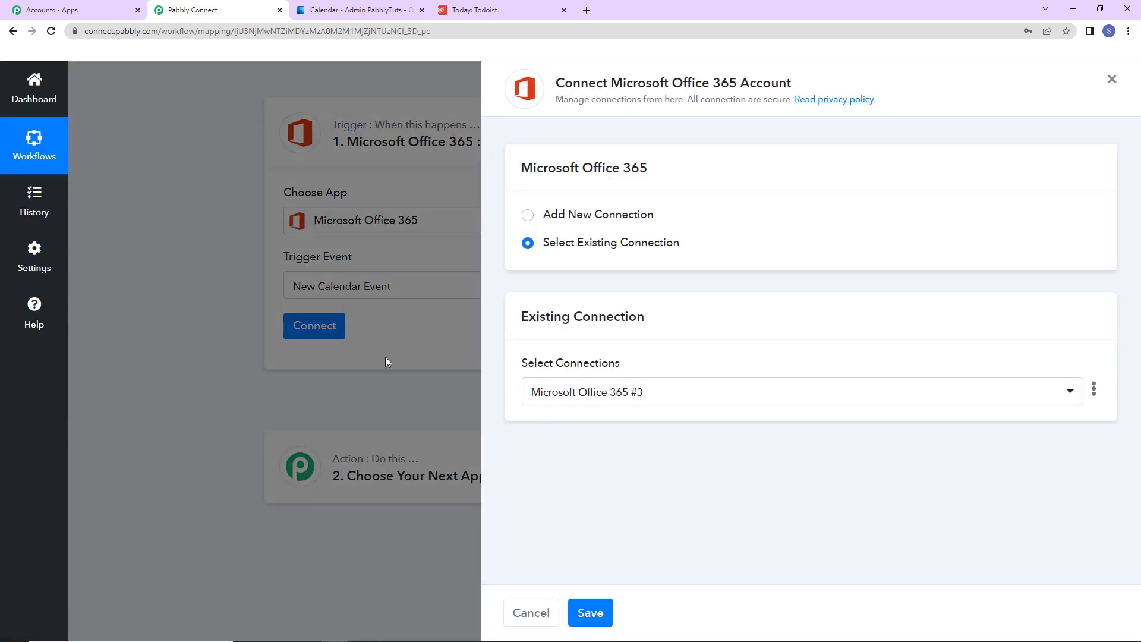
left_click_drag(611, 83, 797, 88)
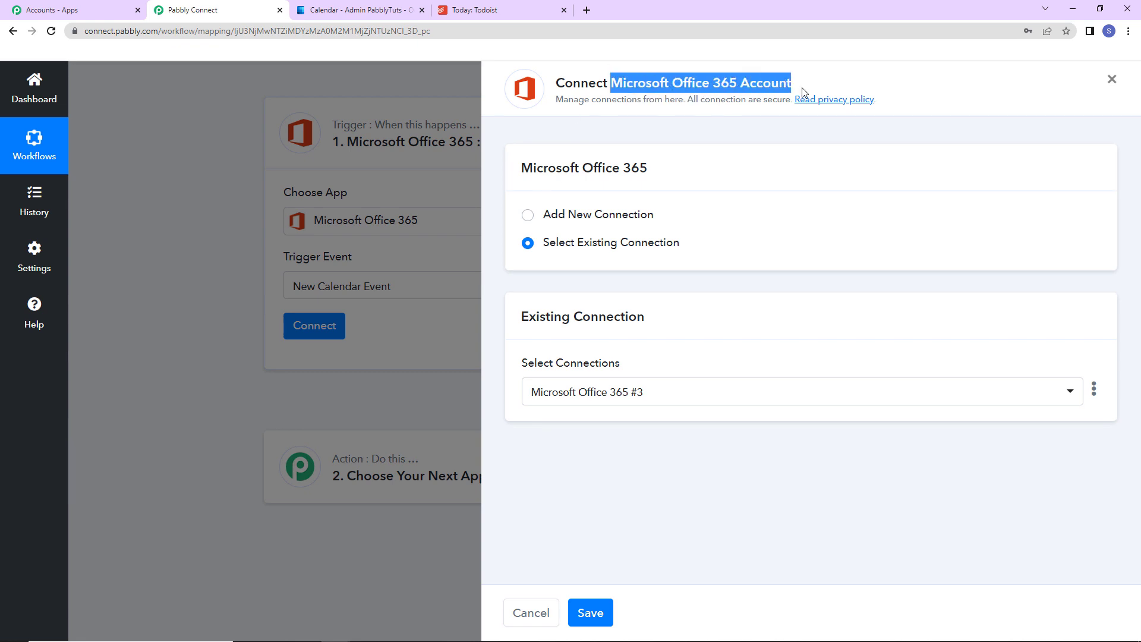
left_click(528, 215)
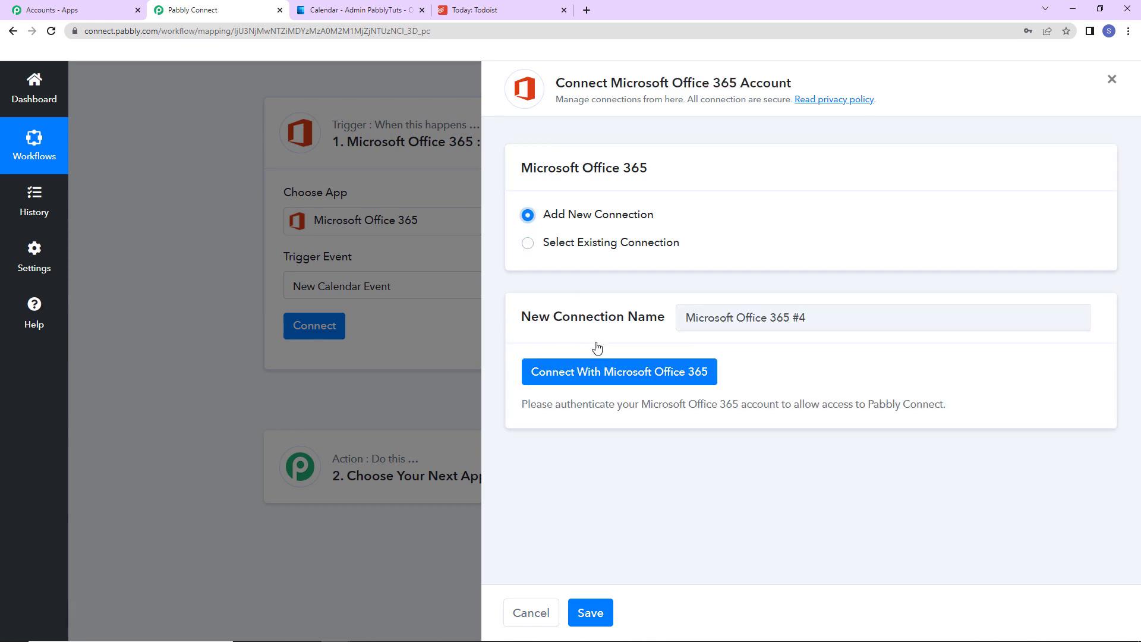
left_click(590, 376)
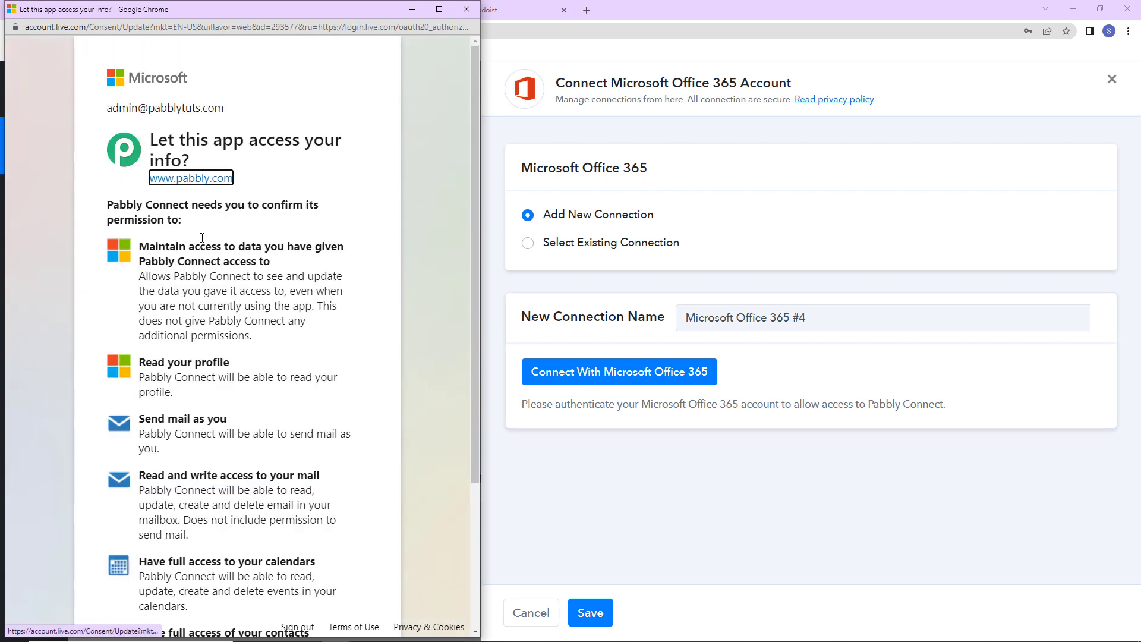
scroll(265, 349, "down", 3)
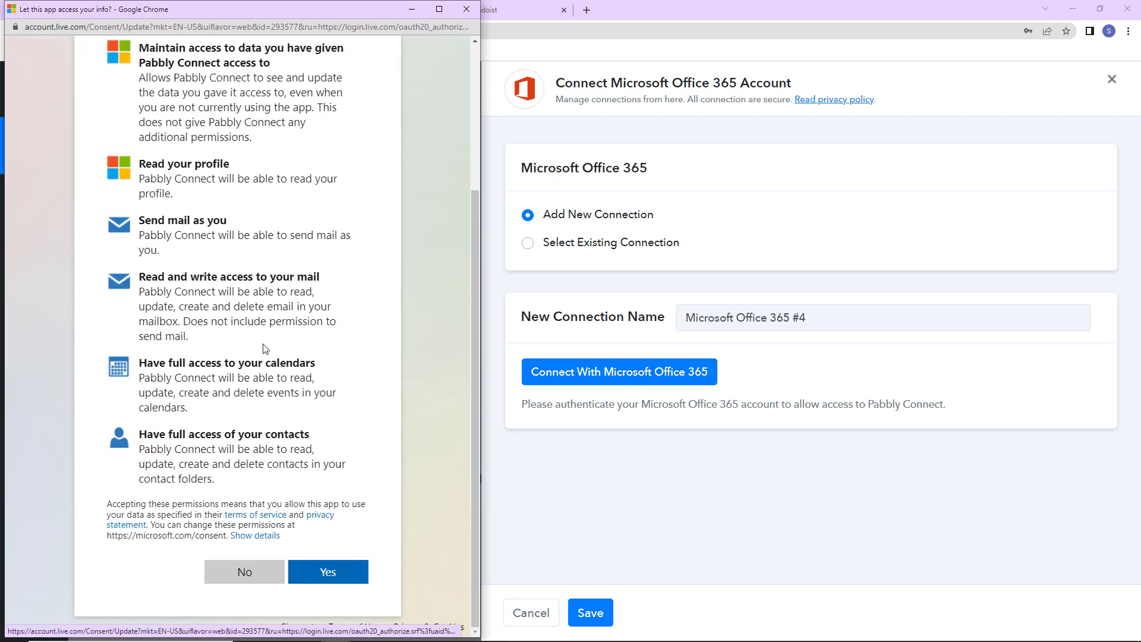
left_click(326, 572)
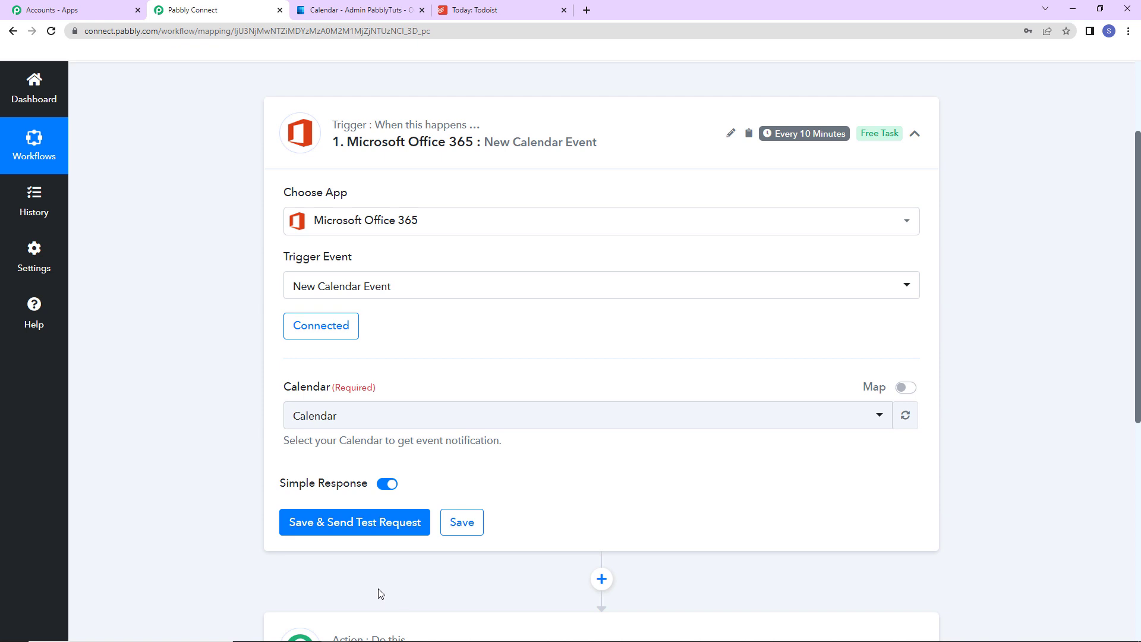
- Compare the calendar selected in the trigger with the calendars listed in Outlook
scroll(609, 482, "down", 2)
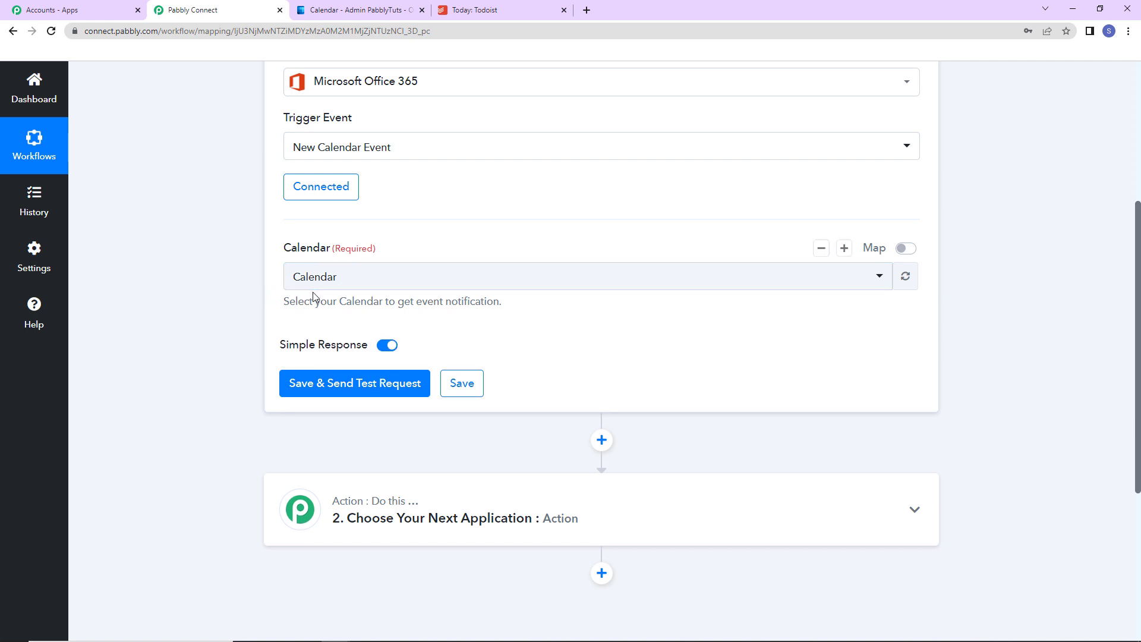
key("ctrl+Tab")
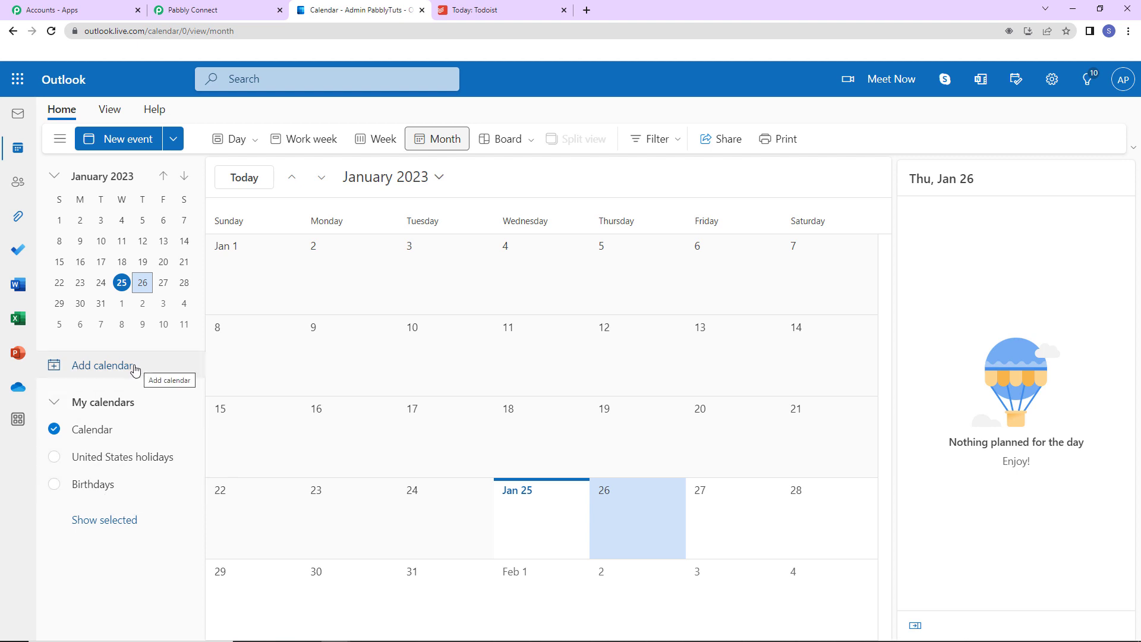
left_click(231, 8)
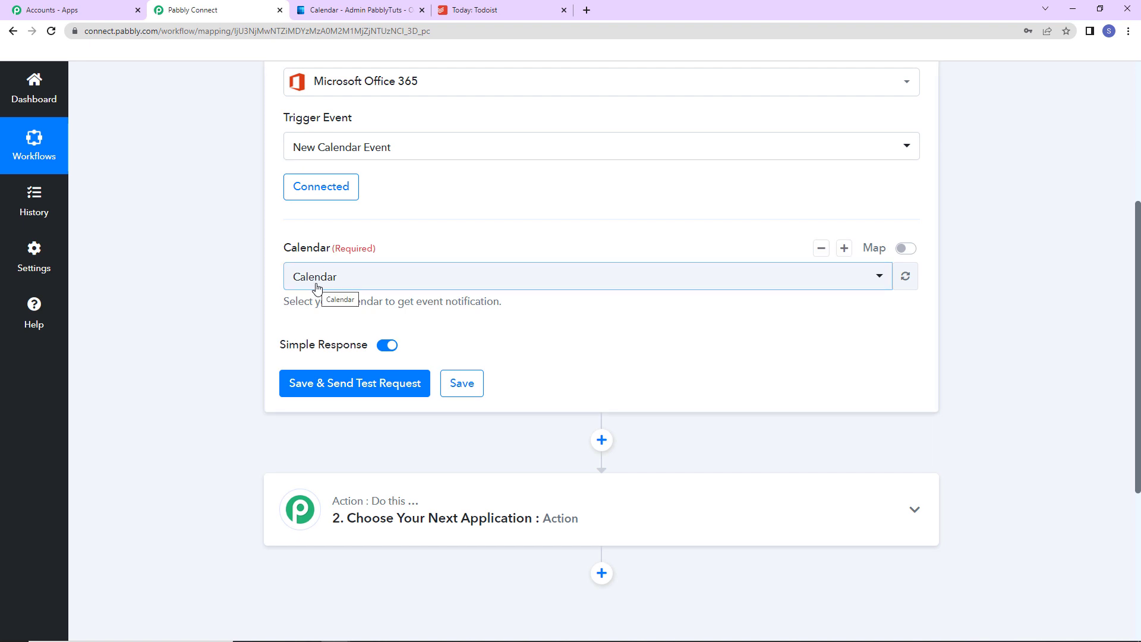
left_click(373, 276)
left_click(374, 276)
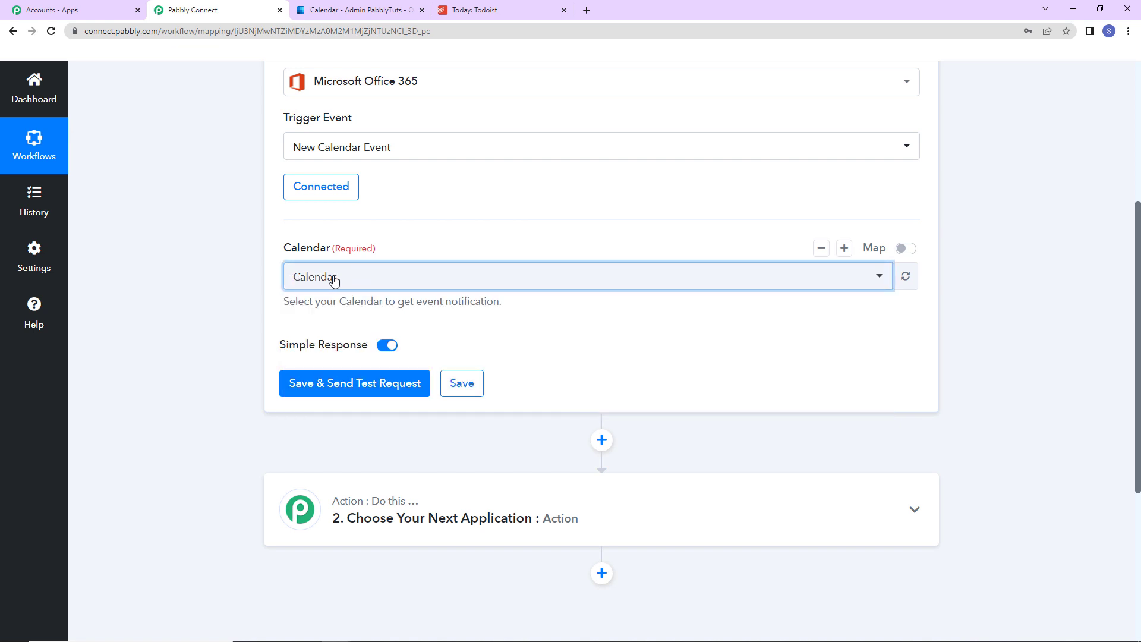
- Switch to Outlook Calendar and start a new event titled "Republic Day Celebration"
left_click(363, 10)
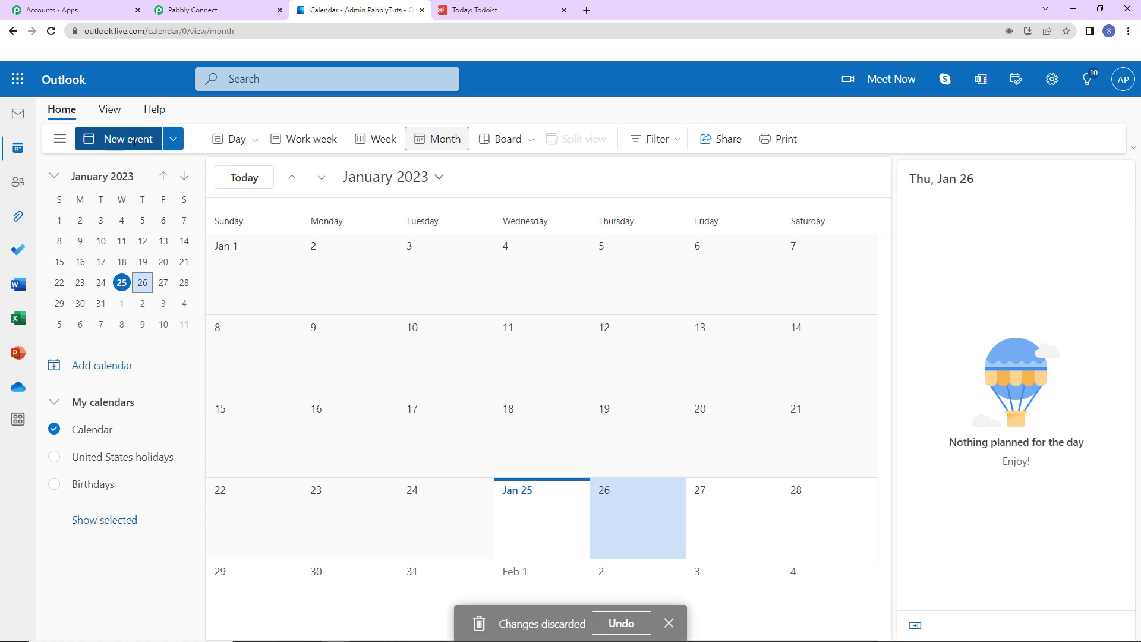
left_click(134, 141)
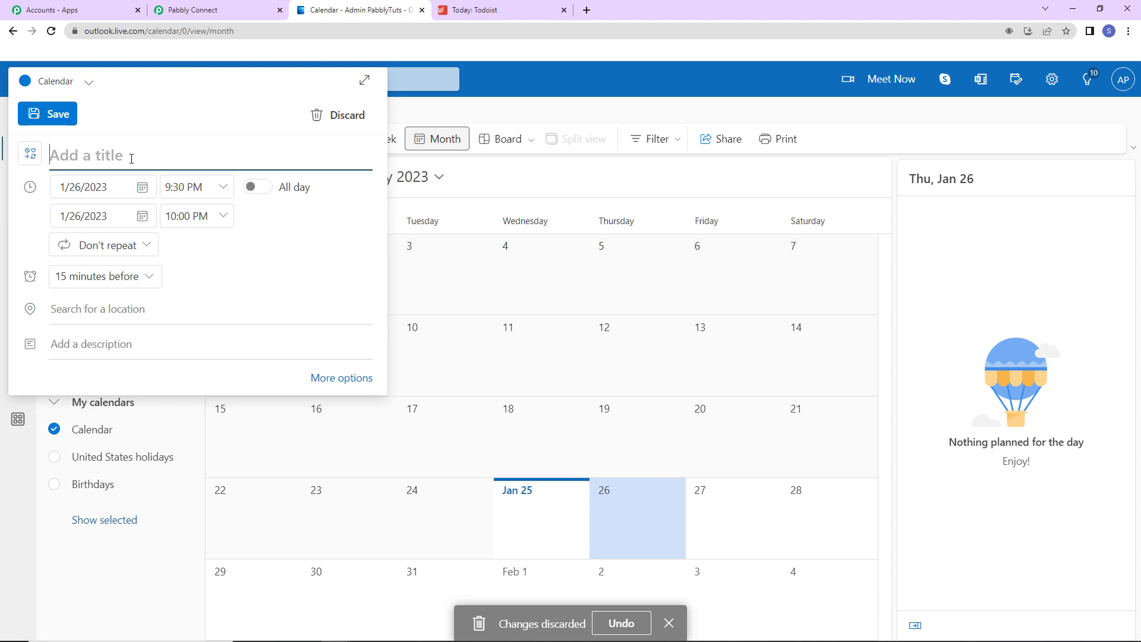
type("Rep")
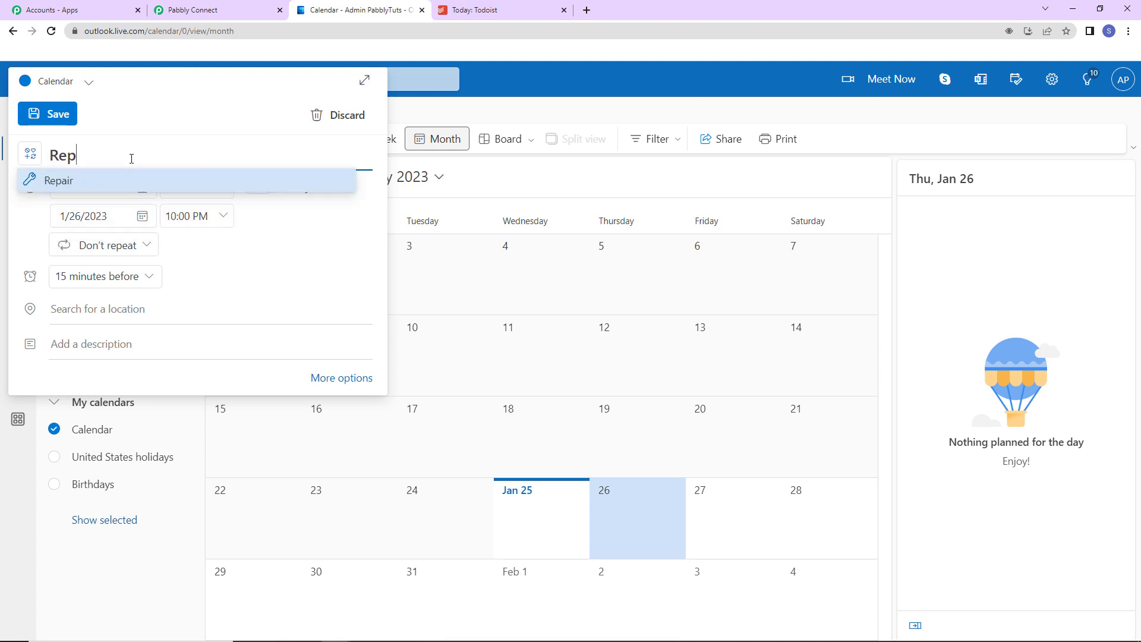
type("ublic D")
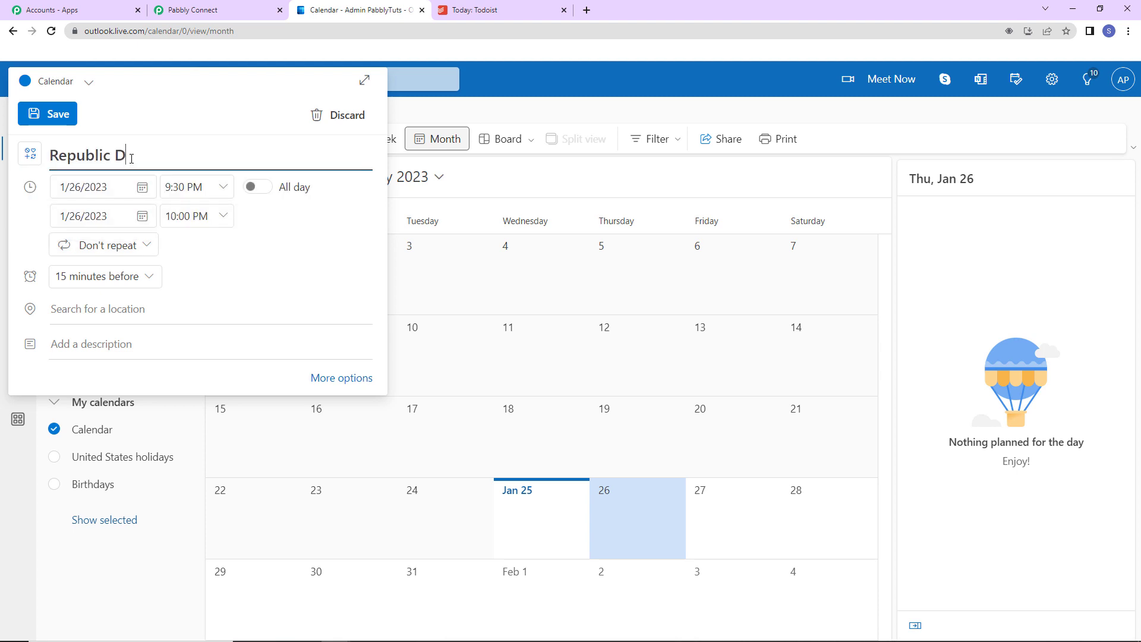
type("ay Celebration")
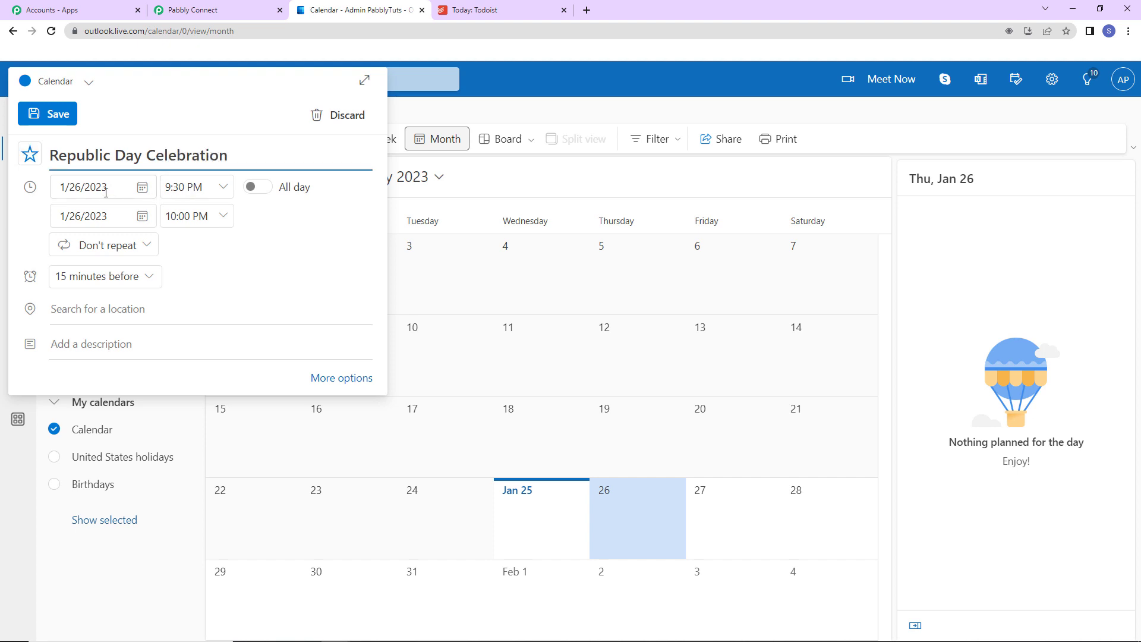
- Set the event's start time to 8:00 AM and its end time to 9:00 AM
left_click(223, 186)
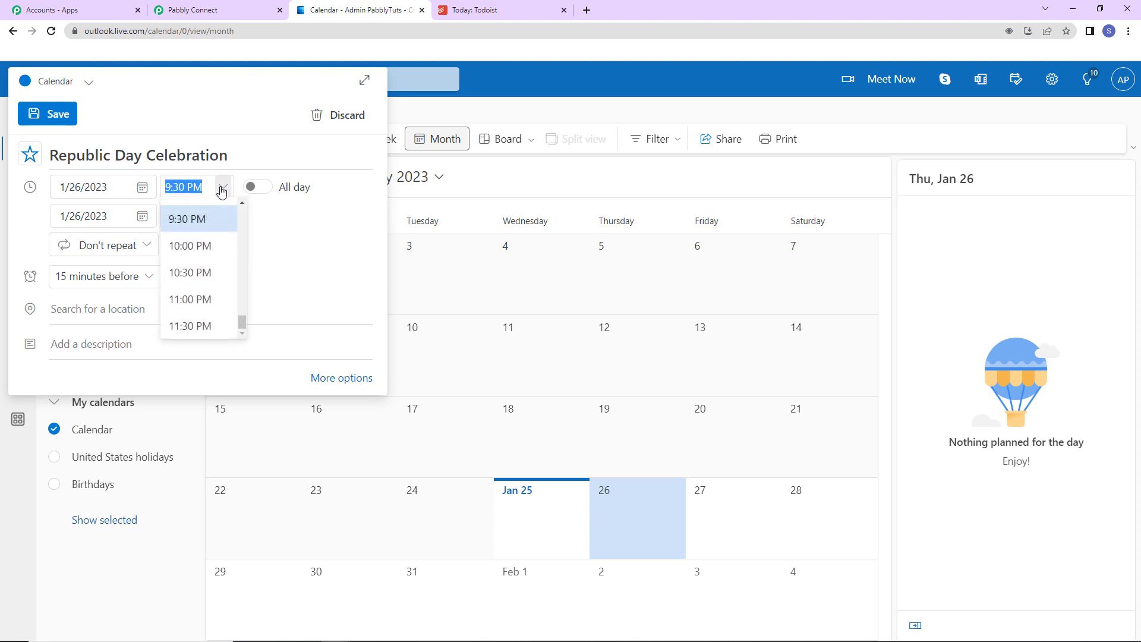
scroll(224, 256, "up", 8)
scroll(225, 255, "up", 10)
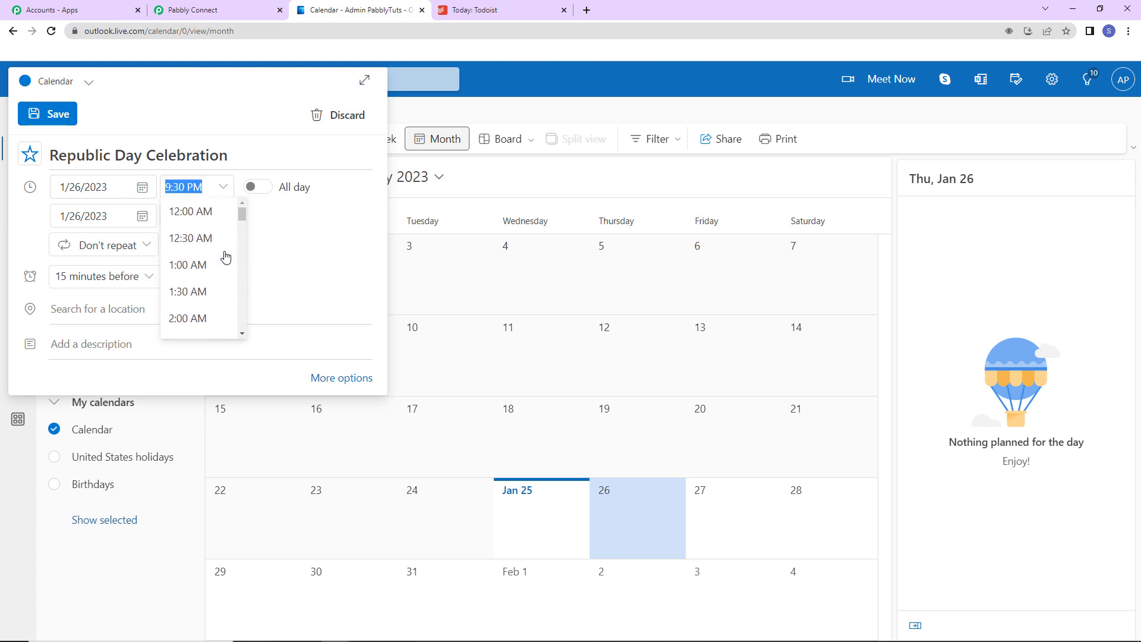
scroll(225, 255, "down", 5)
scroll(225, 255, "down", 2)
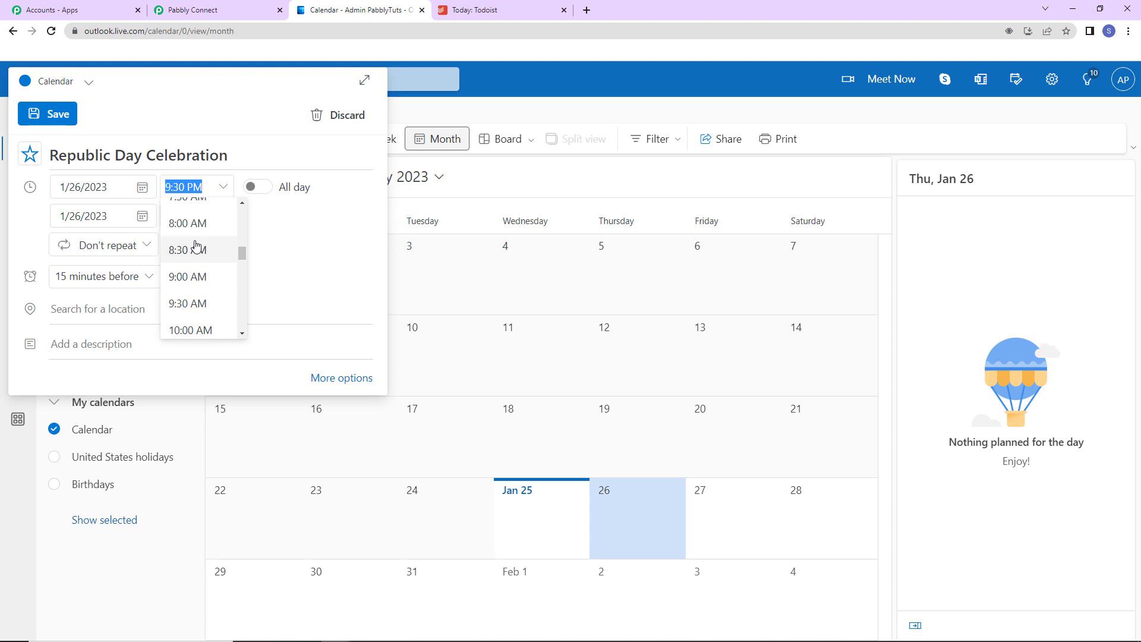
left_click(200, 248)
left_click(223, 220)
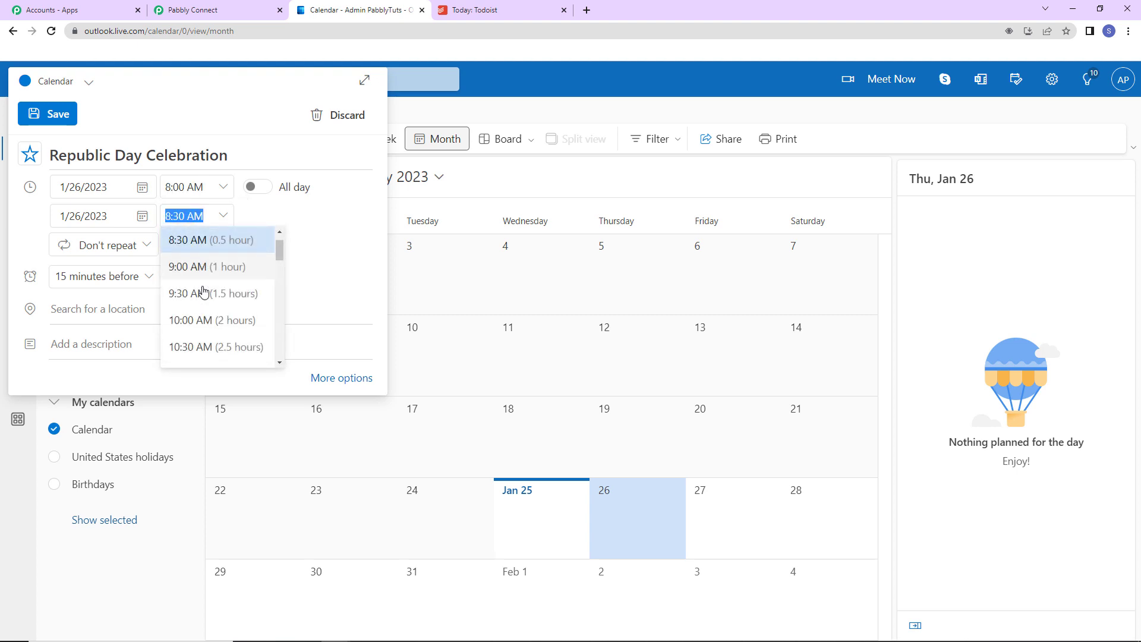
left_click(191, 265)
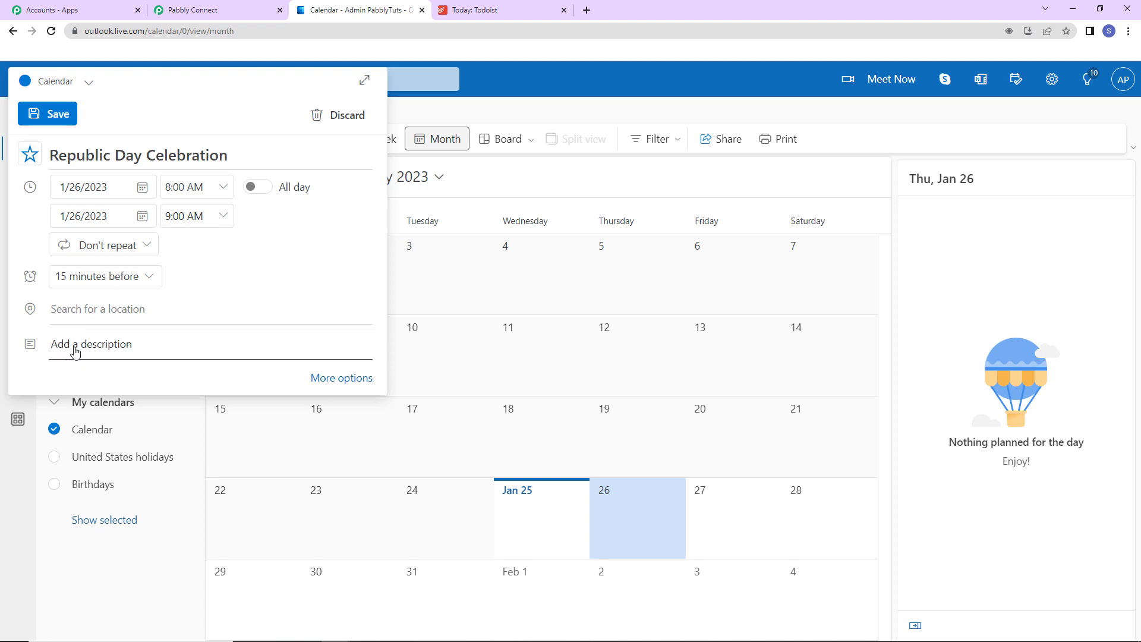
- Add the description "Celebration with the students and teachers of XYZ School" and save the event
left_click(76, 353)
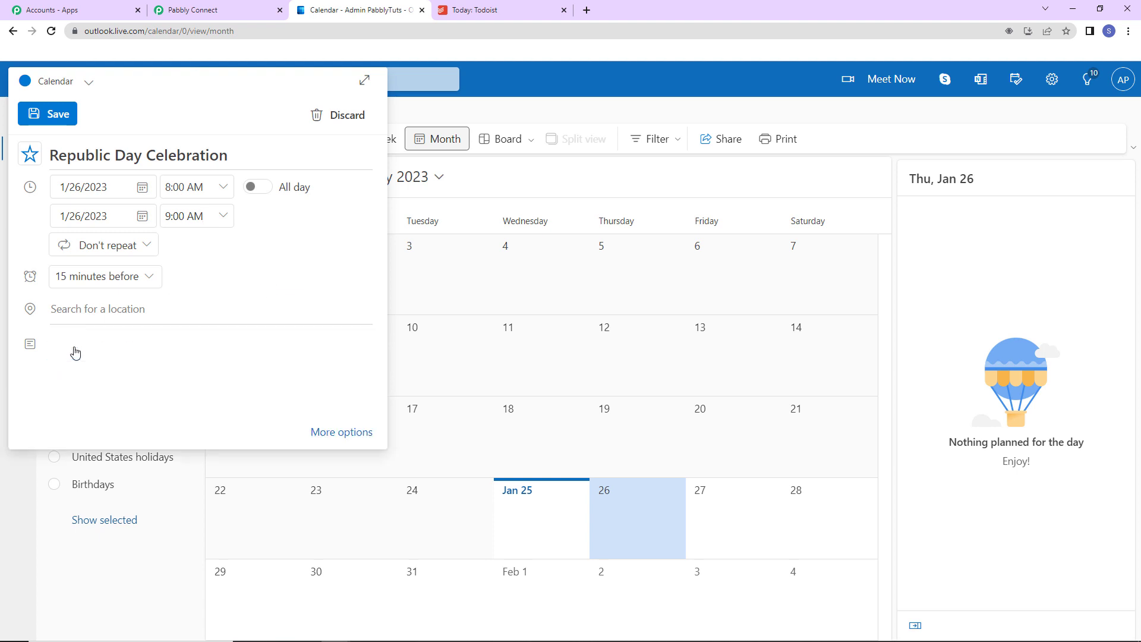
type("Celebration with the students and teachers ")
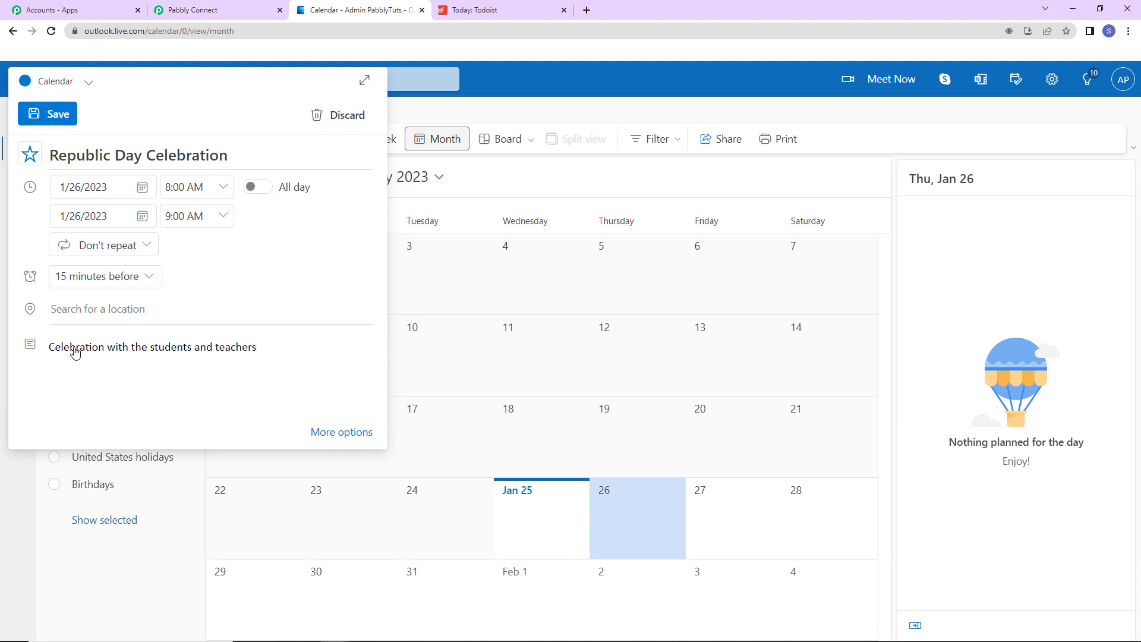
type("of XYZ School.")
left_click(52, 113)
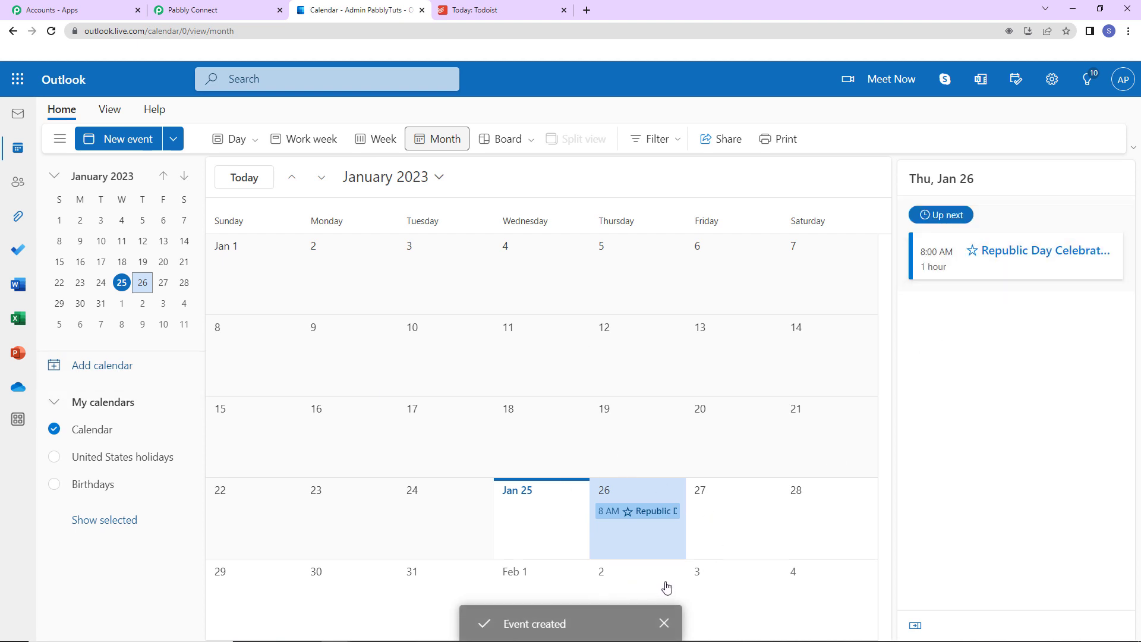
- Switch to Pabbly Connect, save the calendar trigger and send a test request
left_click(199, 10)
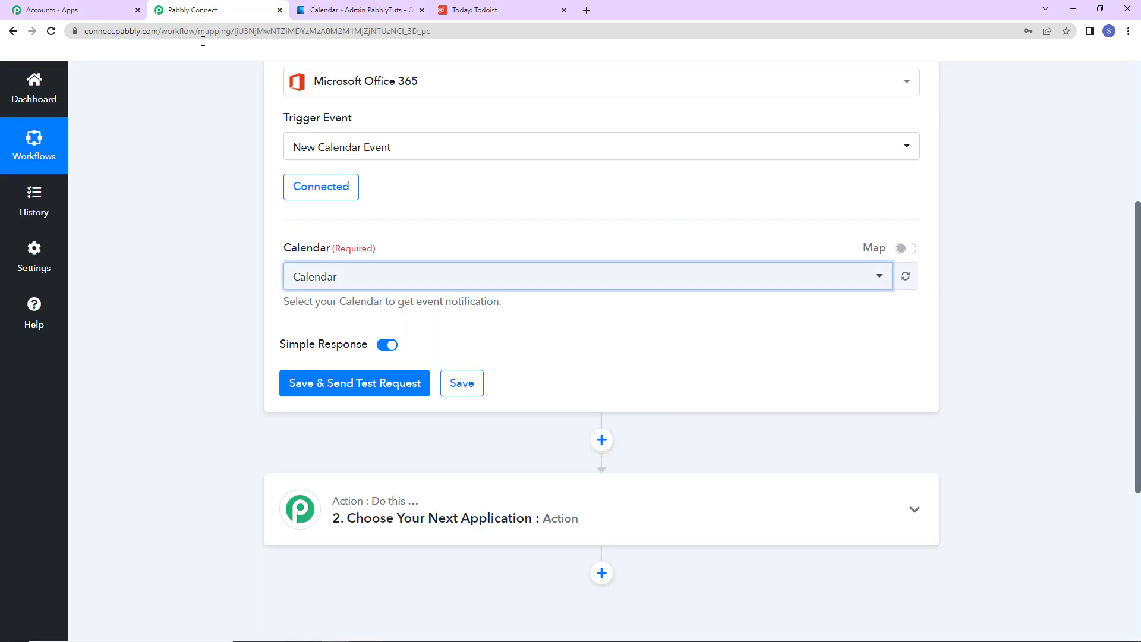
left_click(376, 385)
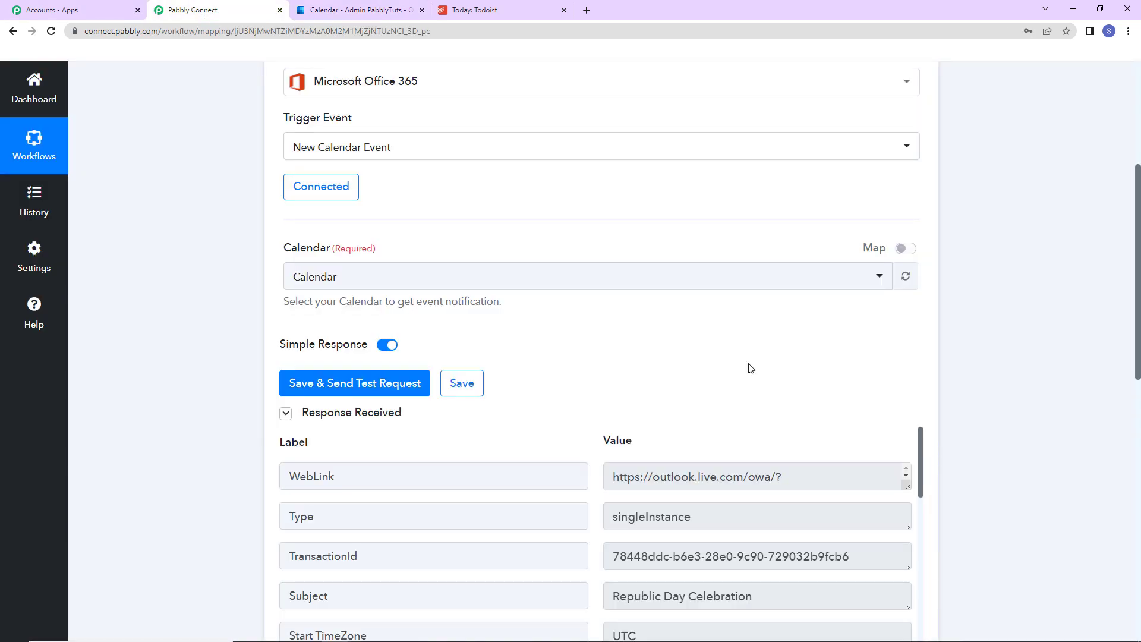
- Examine the trigger response for the event's subject, start, last-modified and end date-times, and body preview
scroll(750, 369, "down", 4)
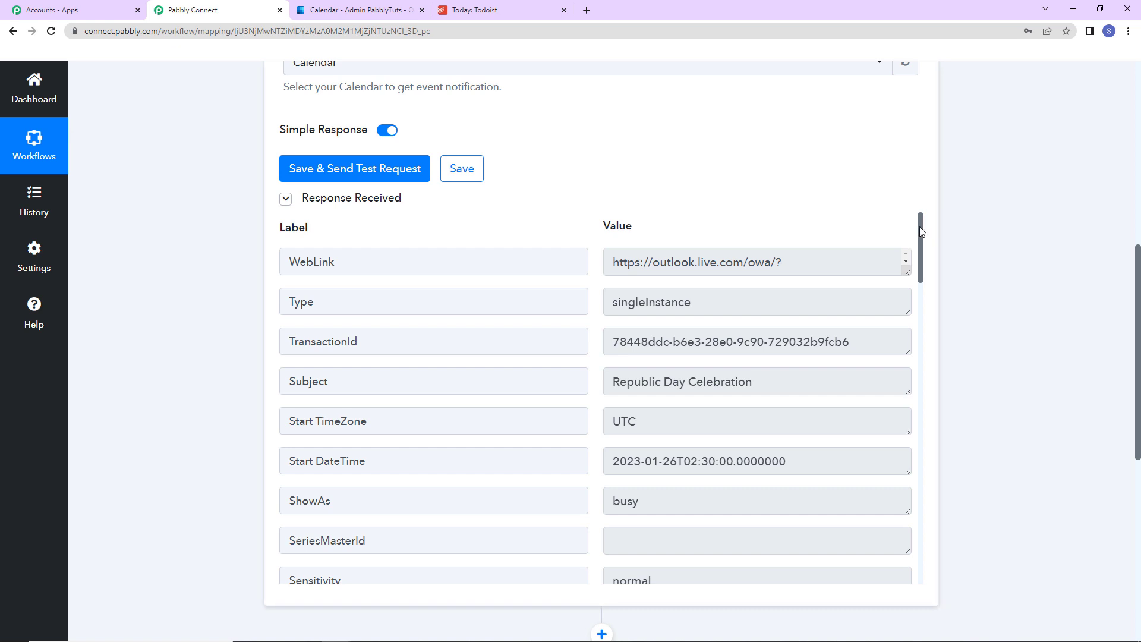
left_click_drag(614, 382, 791, 389)
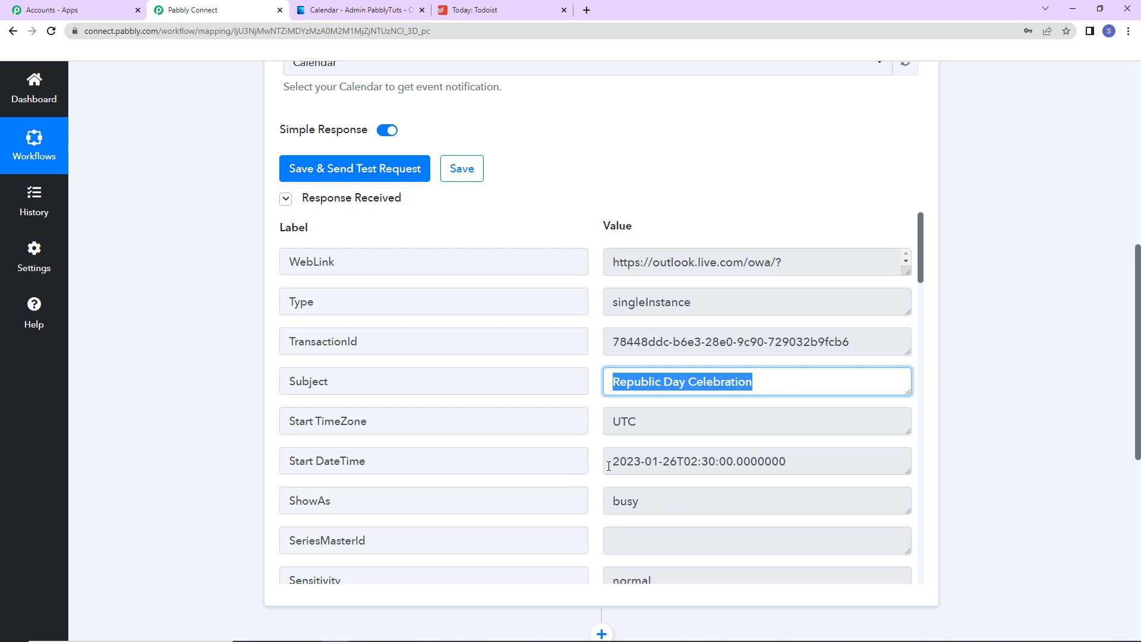
left_click_drag(611, 462, 802, 471)
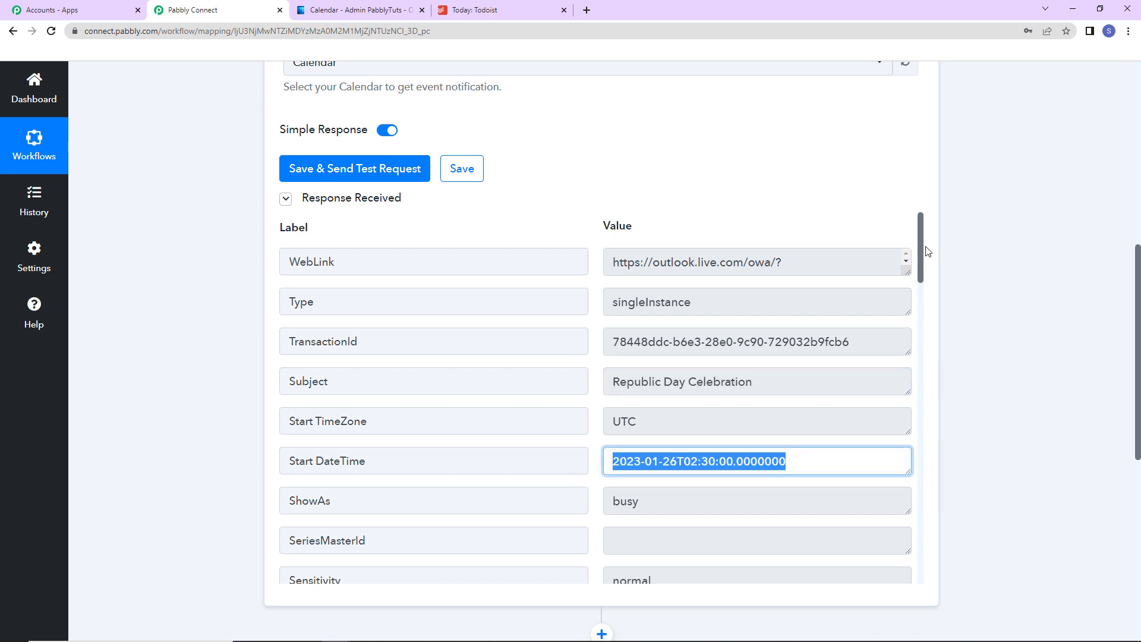
left_click_drag(921, 241, 753, 423)
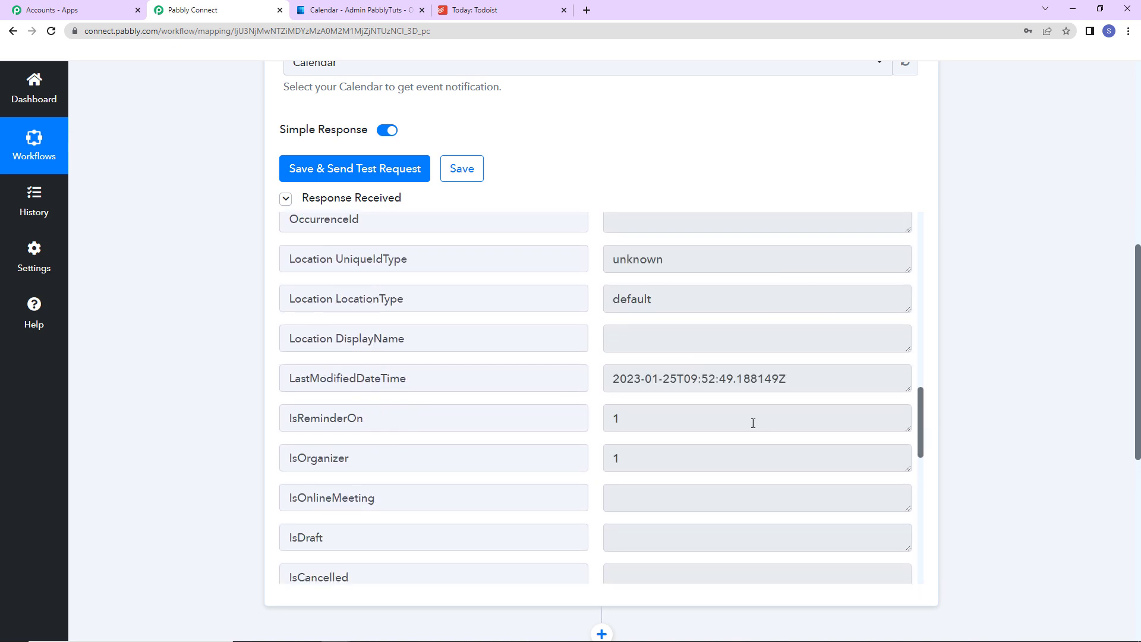
left_click(630, 385)
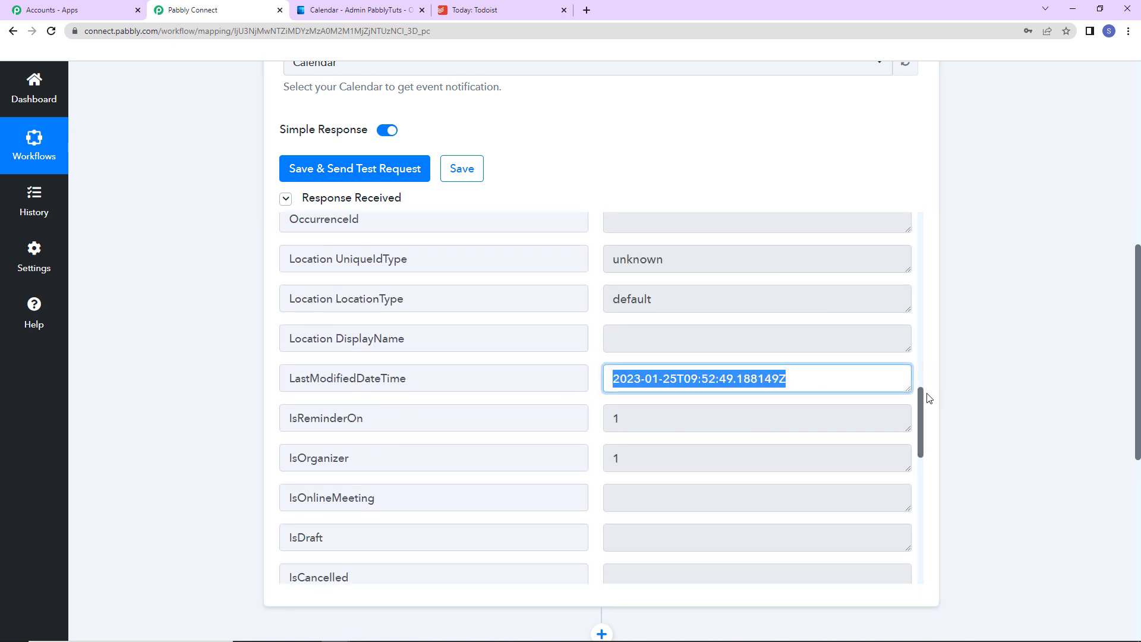
left_click_drag(923, 399, 939, 504)
left_click(615, 366)
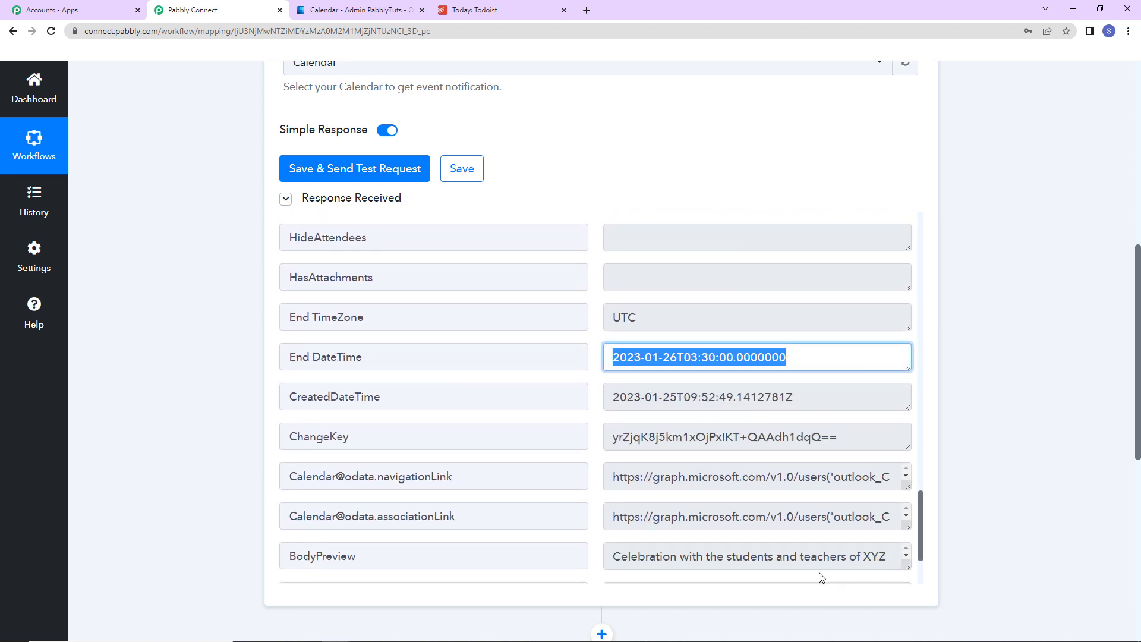
left_click_drag(617, 557, 604, 626)
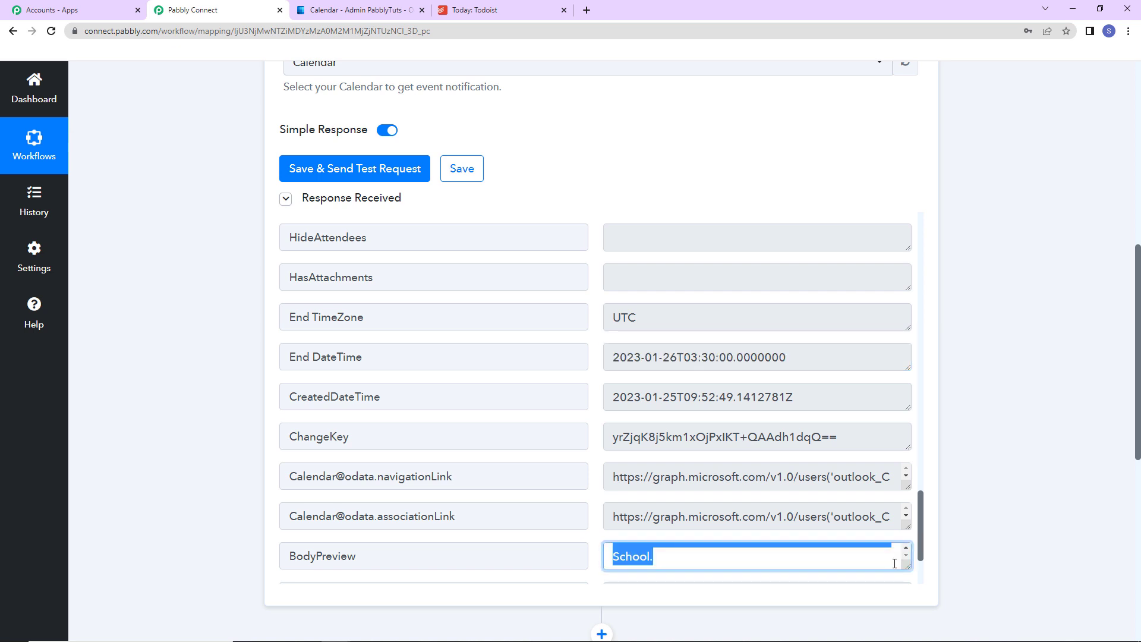
left_click(1015, 436)
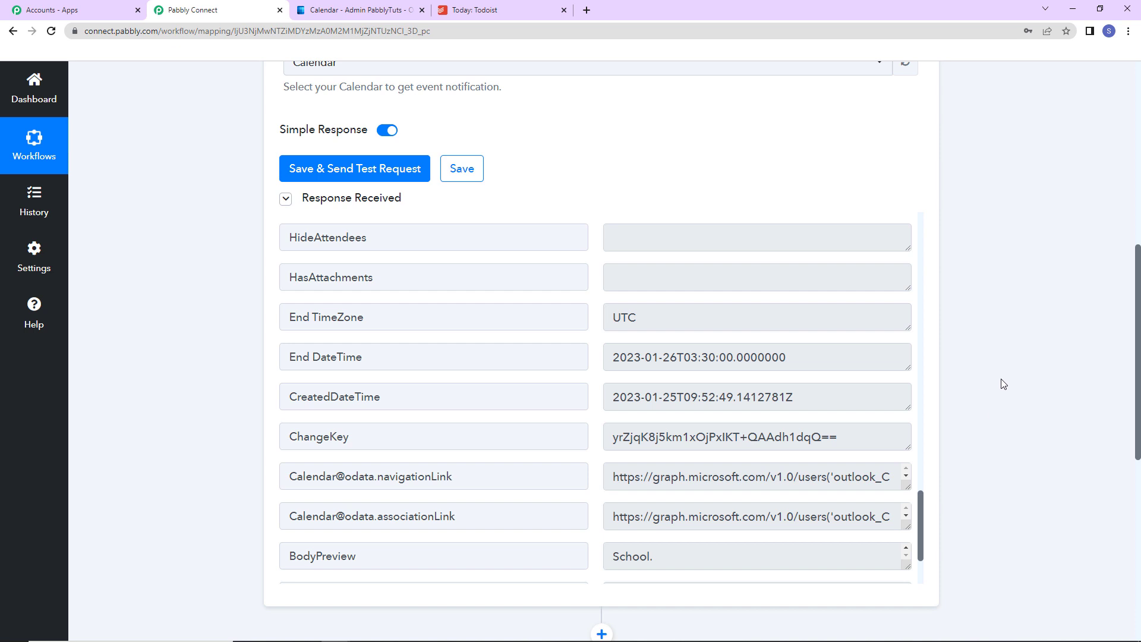
- Set the second workflow step's app to Todoist with the Create a Task action event
scroll(1010, 375, "down", 7)
left_click(428, 298)
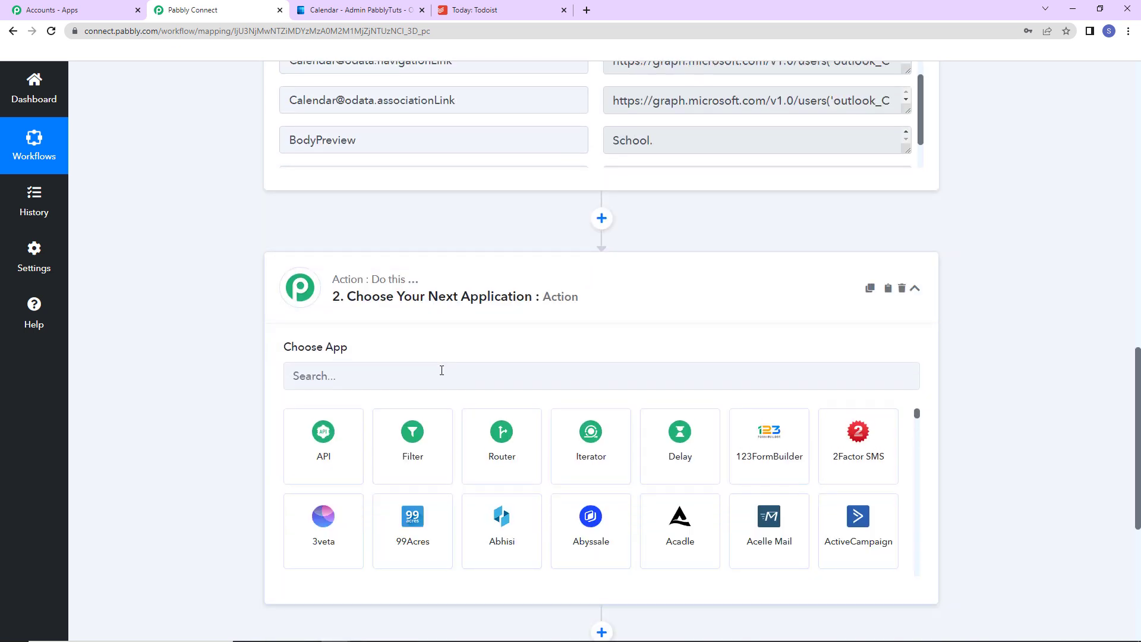
left_click(442, 371)
type("todoist")
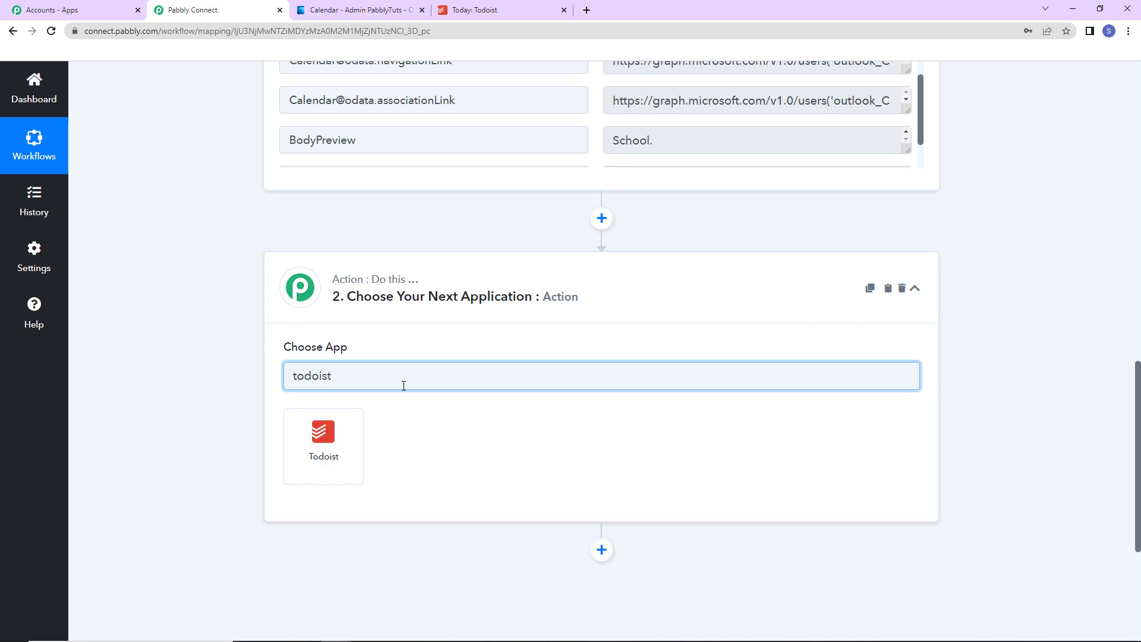
left_click(342, 449)
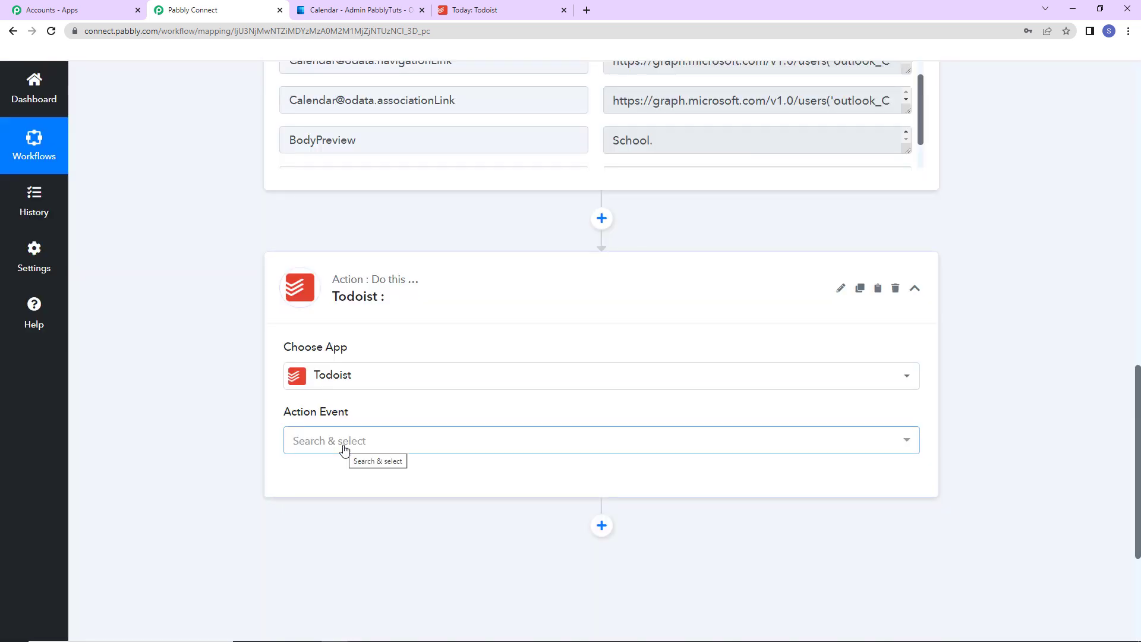
left_click(325, 447)
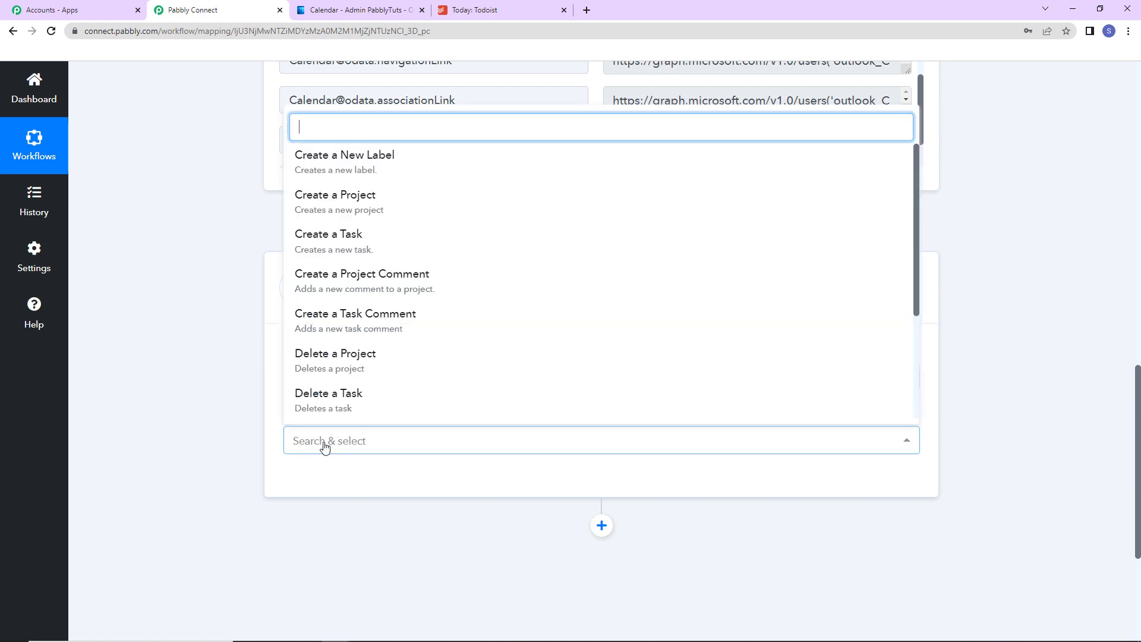
left_click(308, 242)
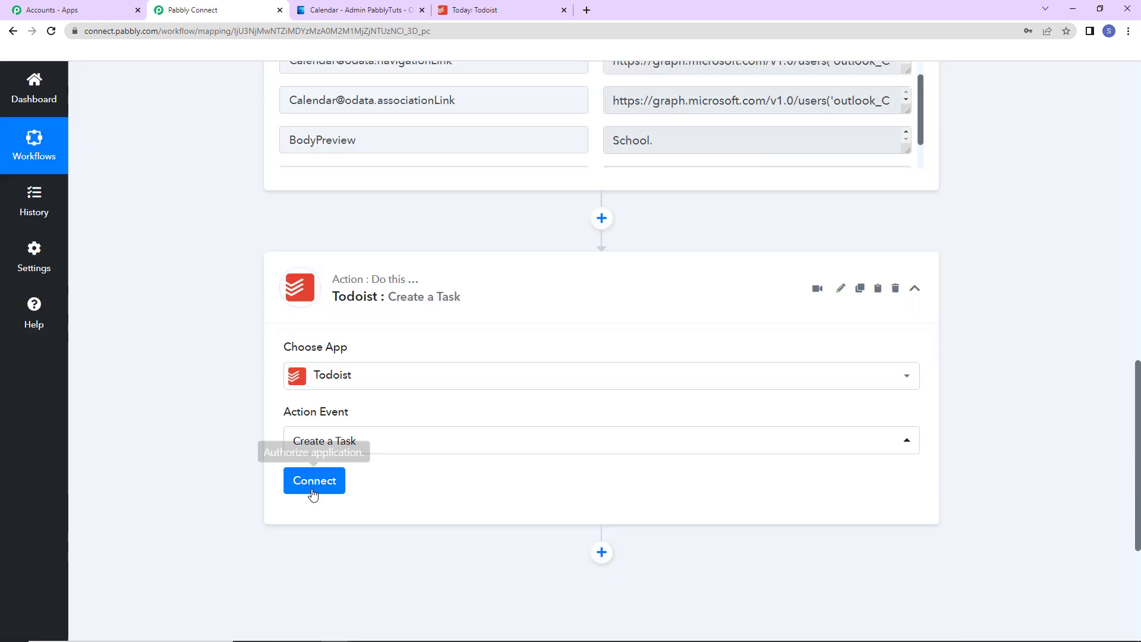
- Open the Todoist account connection setup and choose to add a new connection
left_click(315, 482)
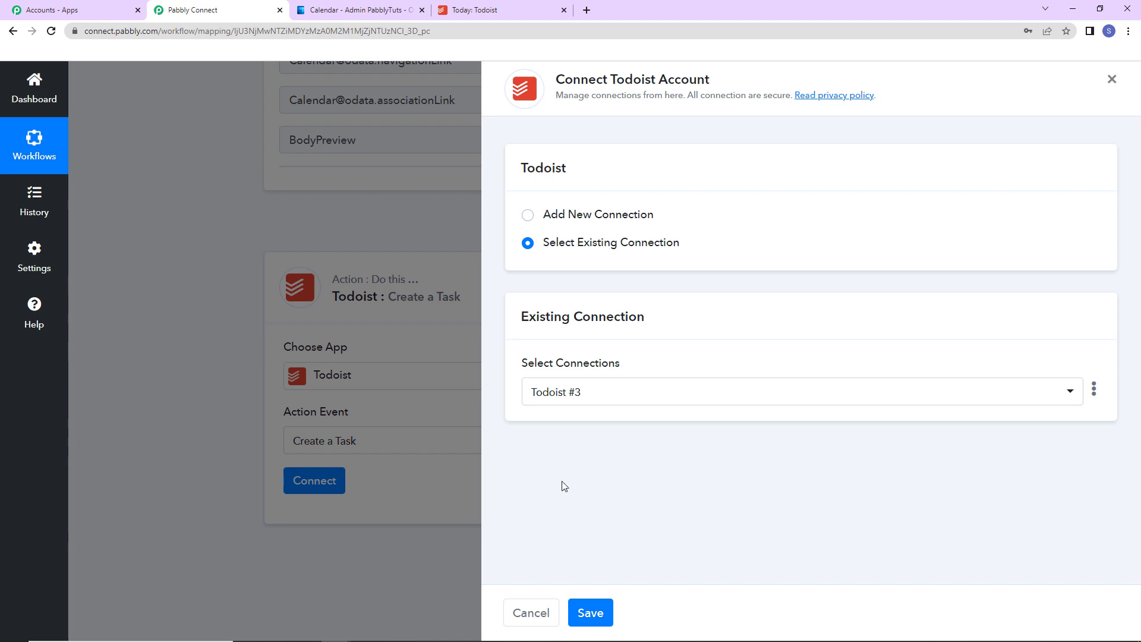
left_click_drag(612, 79, 743, 89)
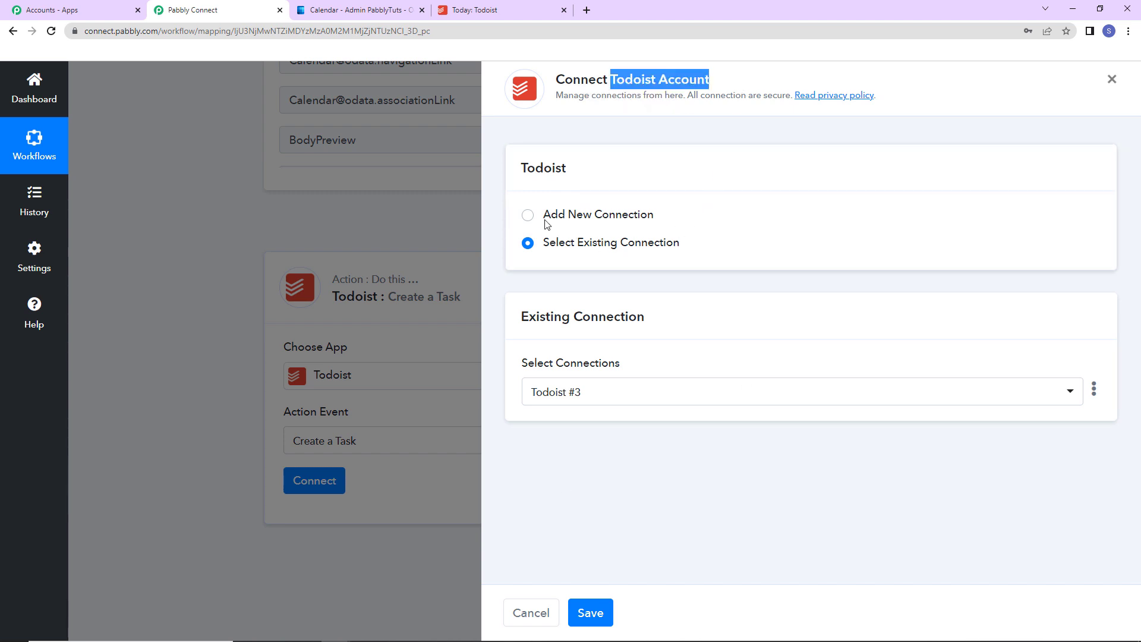
left_click(527, 215)
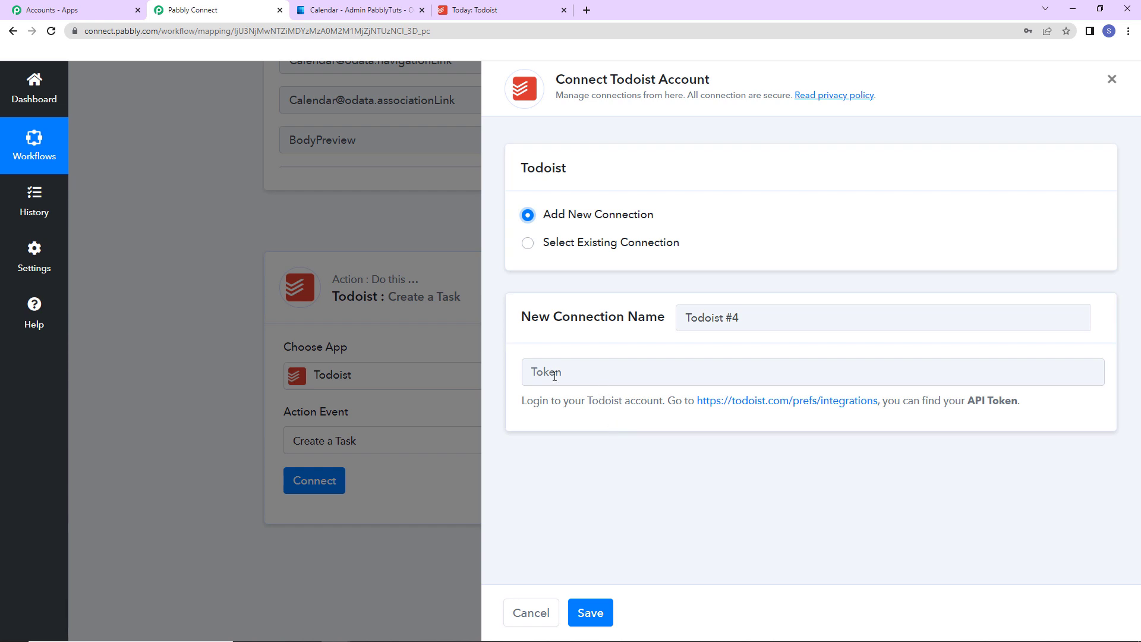
left_click(532, 371)
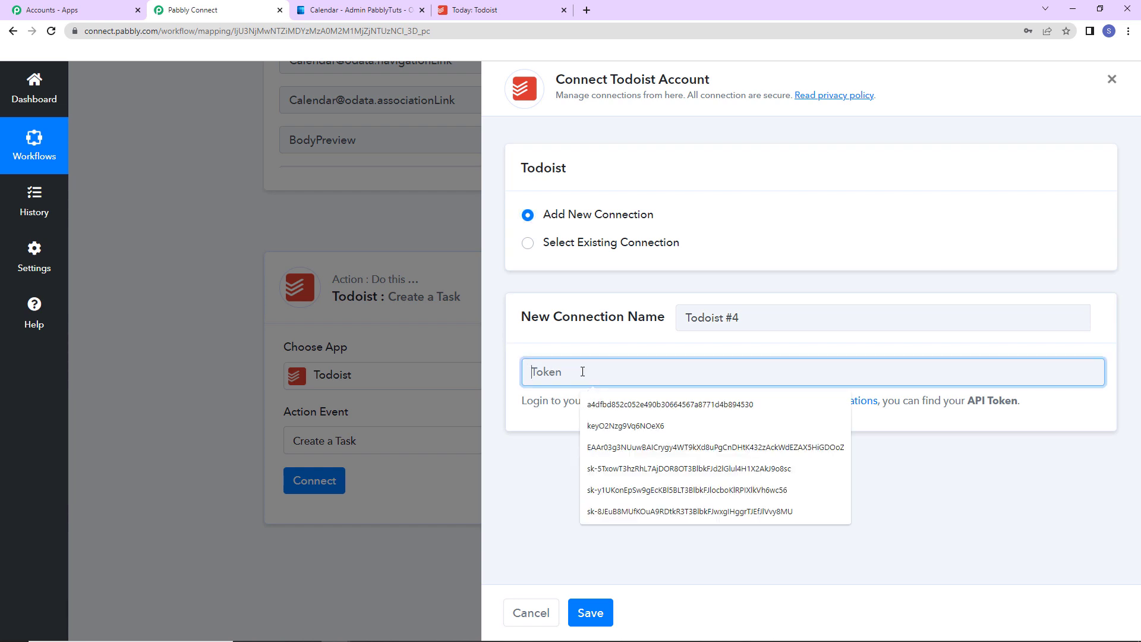
left_click(543, 452)
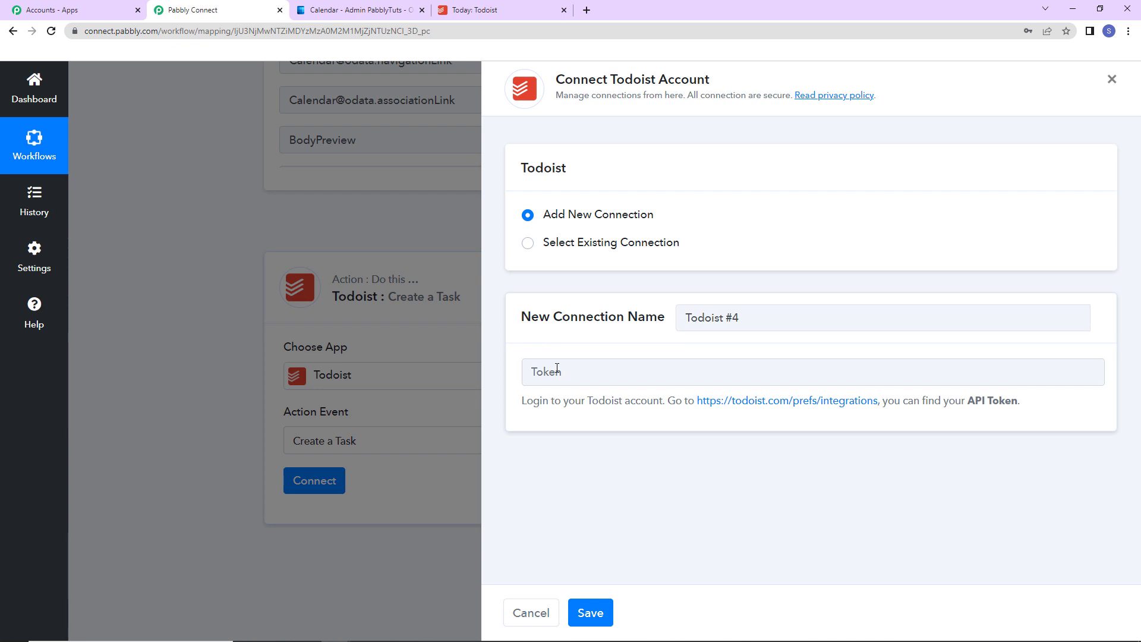
- Open Todoist's integration settings from the connection help and copy the API token in the developer section
left_click(788, 405)
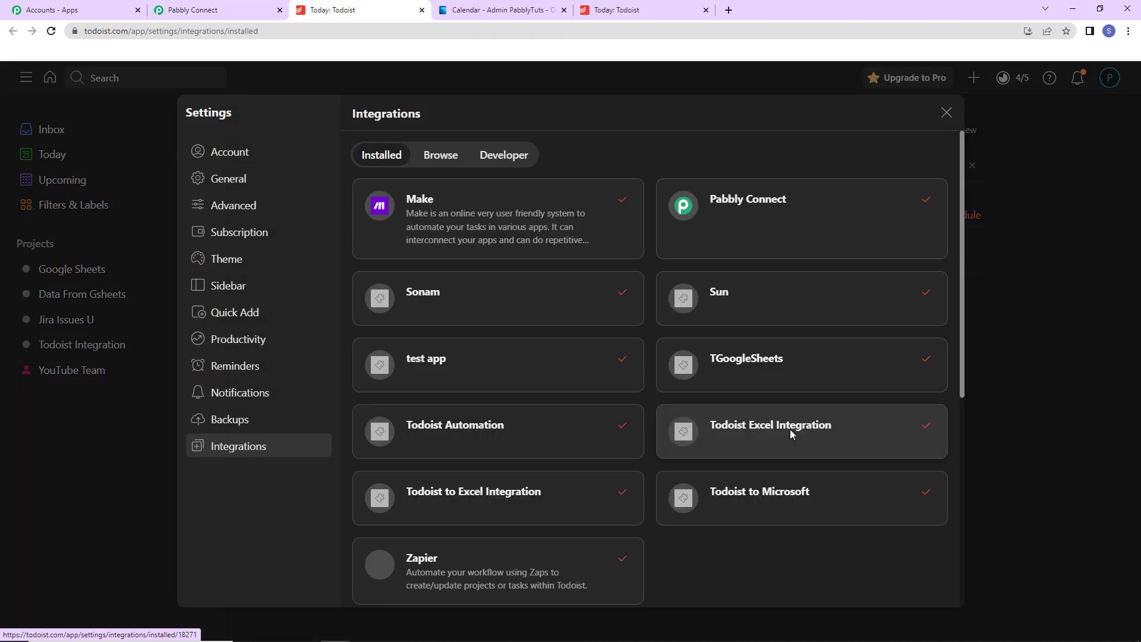
left_click(502, 159)
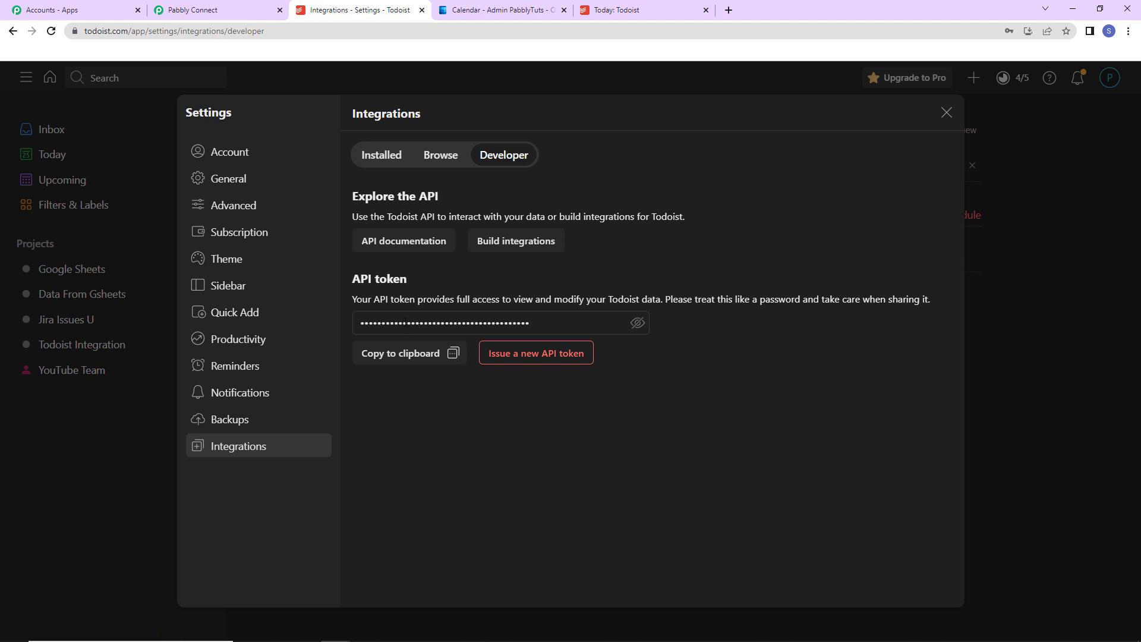
left_click(400, 355)
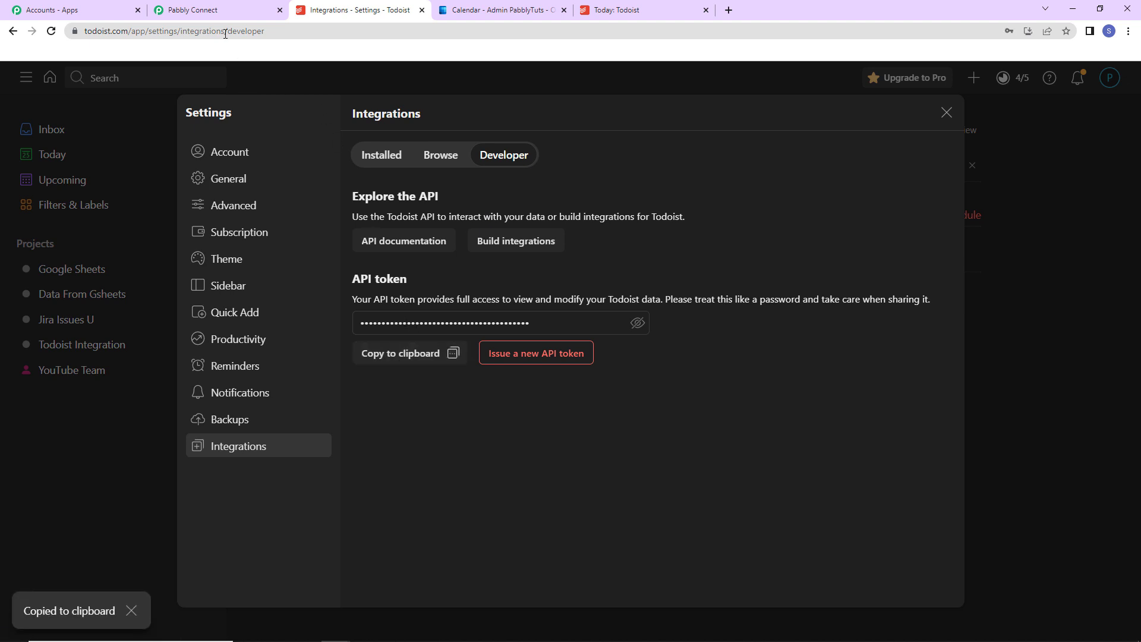
- Switch back to Pabbly Connect, paste the API token into the new Todoist connection and save it
left_click(217, 10)
left_click(569, 372)
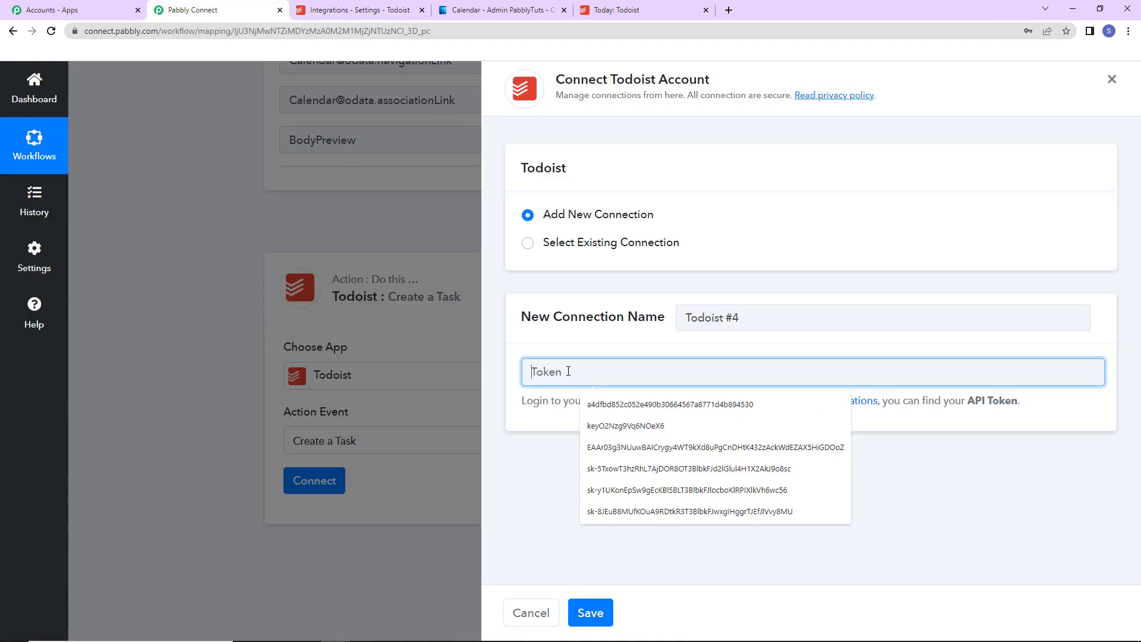
key("ctrl+v")
left_click(590, 613)
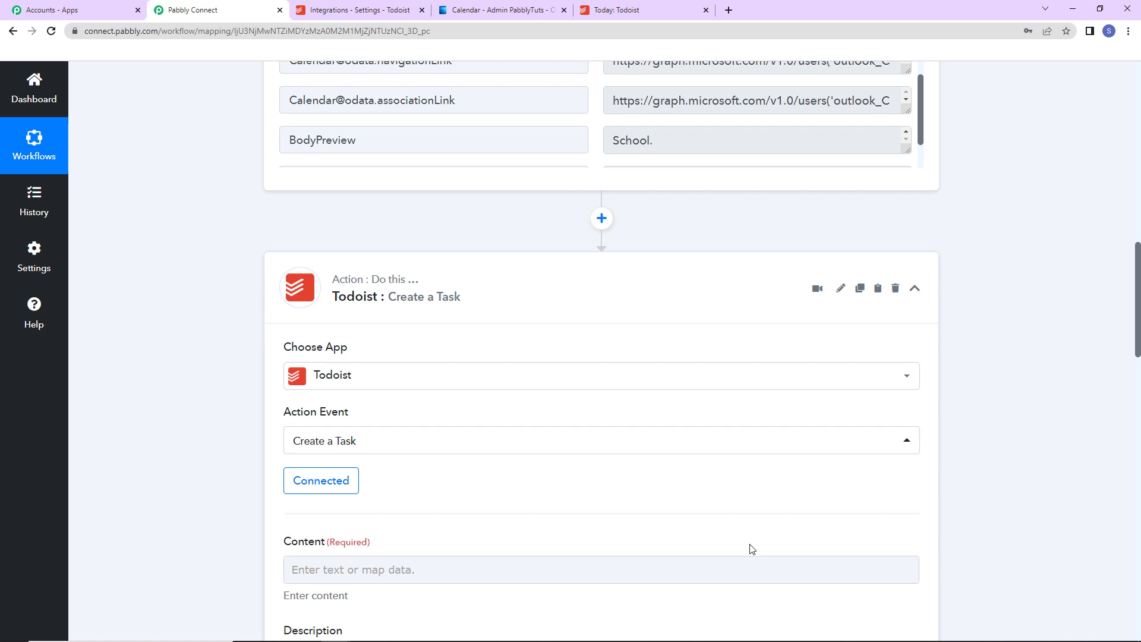
- Map the task's Content to the Subject from the New Calendar Event trigger
scroll(619, 458, "down", 7)
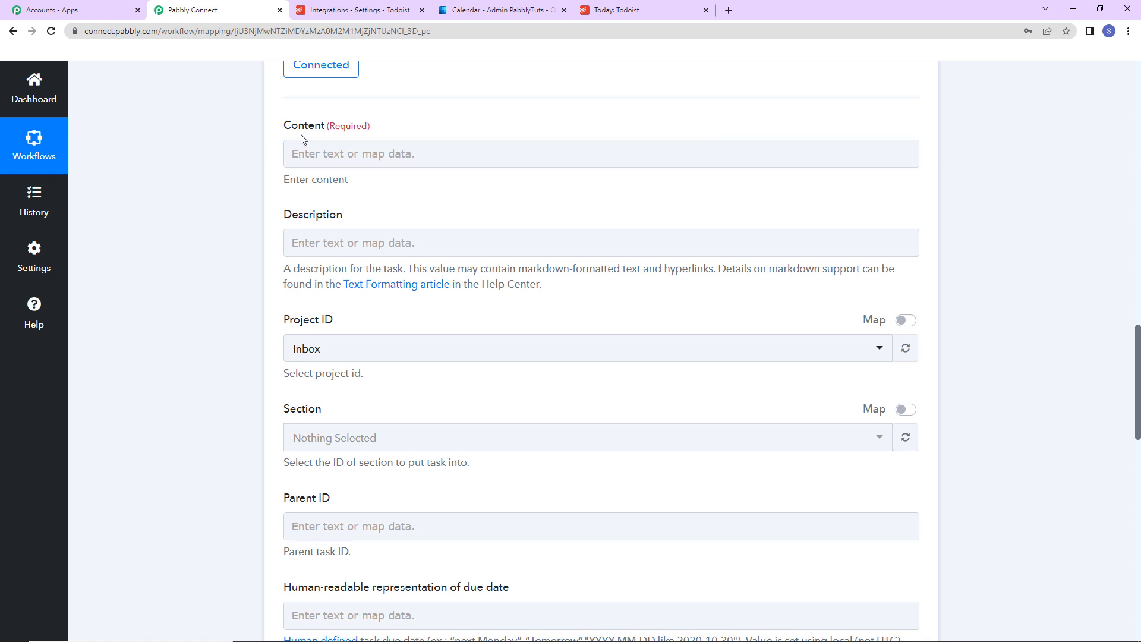
left_click(312, 153)
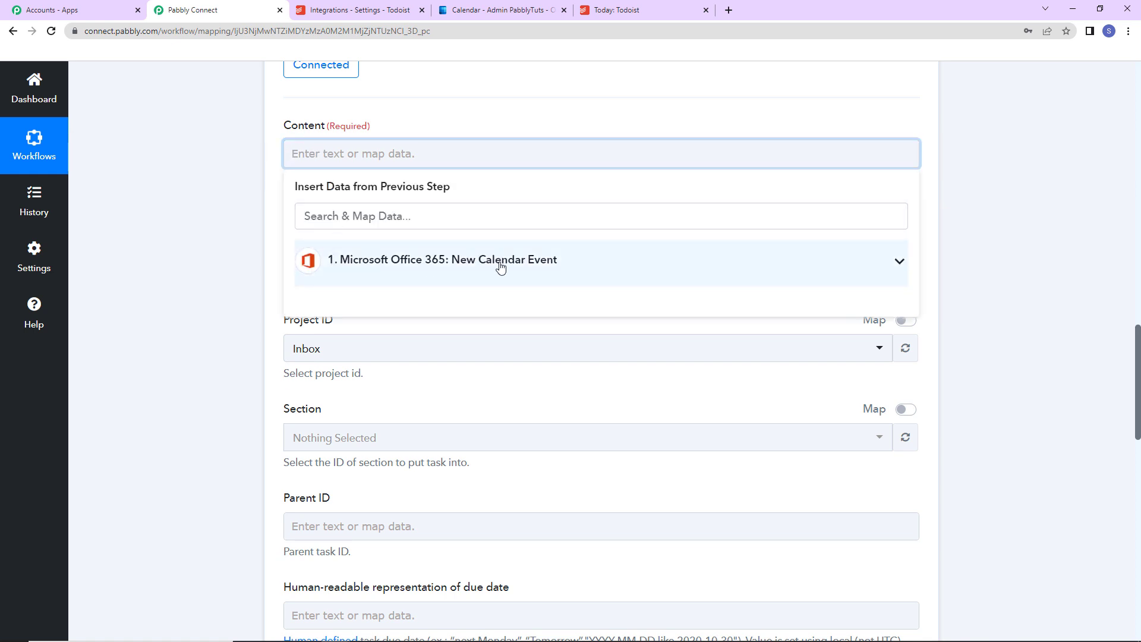
left_click(459, 261)
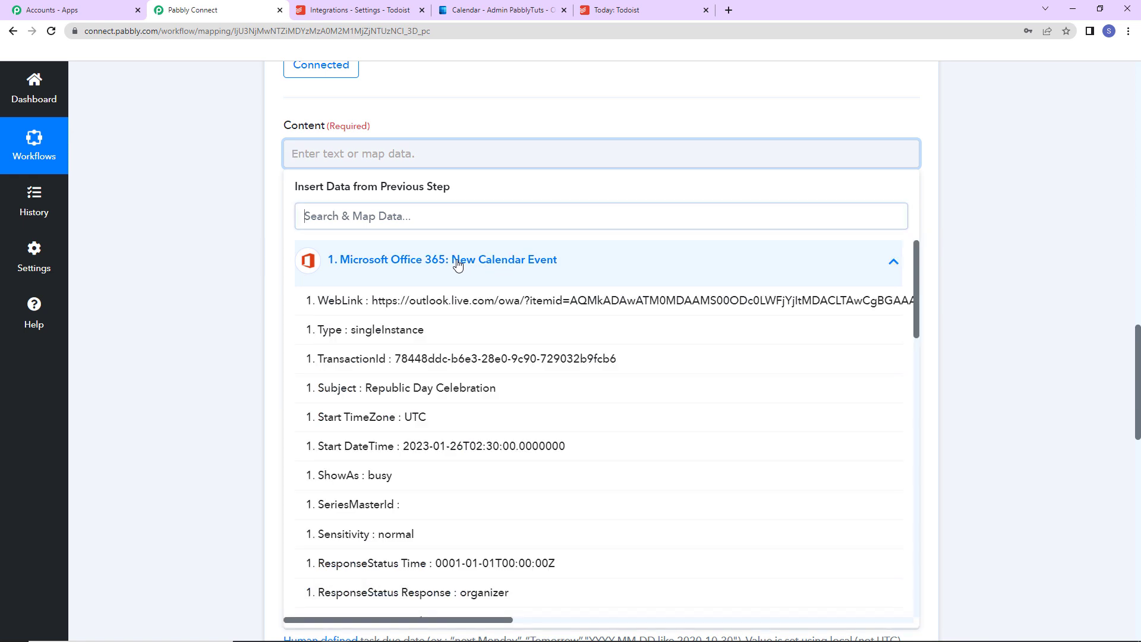
left_click(398, 390)
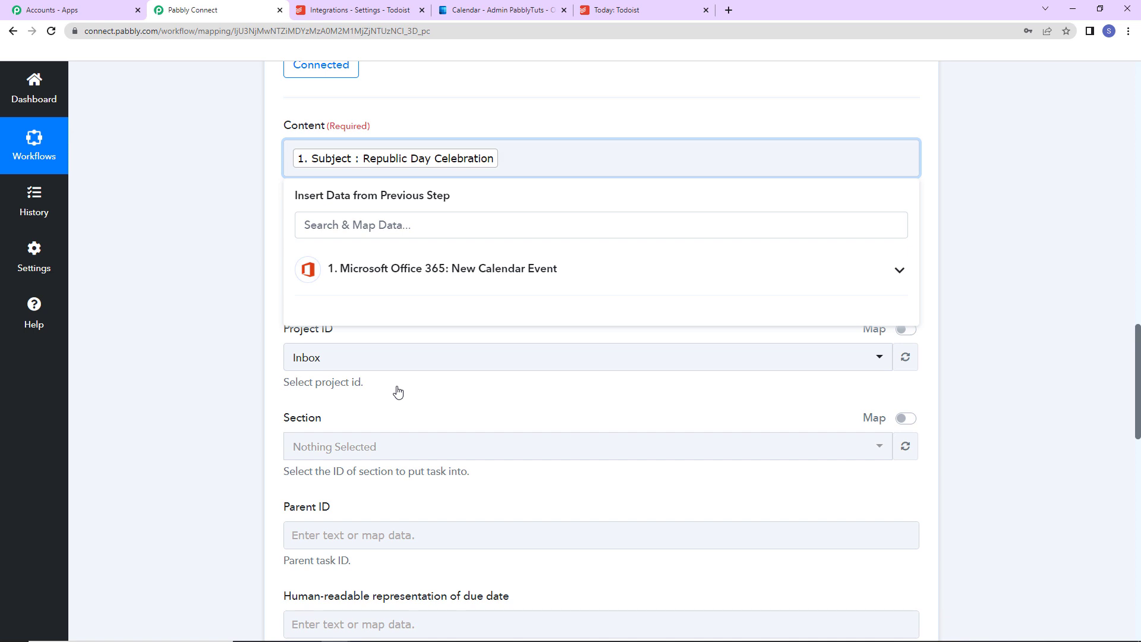
left_click(254, 256)
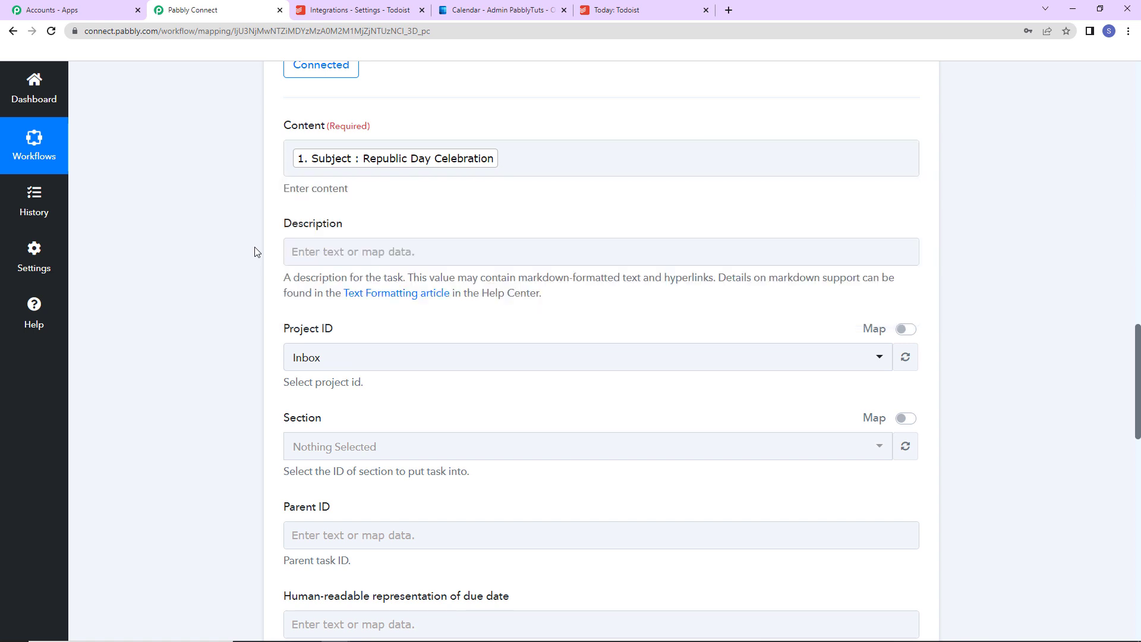
- Map the task's Description to the BodyPreview value from the calendar event trigger
left_click(341, 251)
left_click(356, 356)
scroll(437, 486, "down", 2)
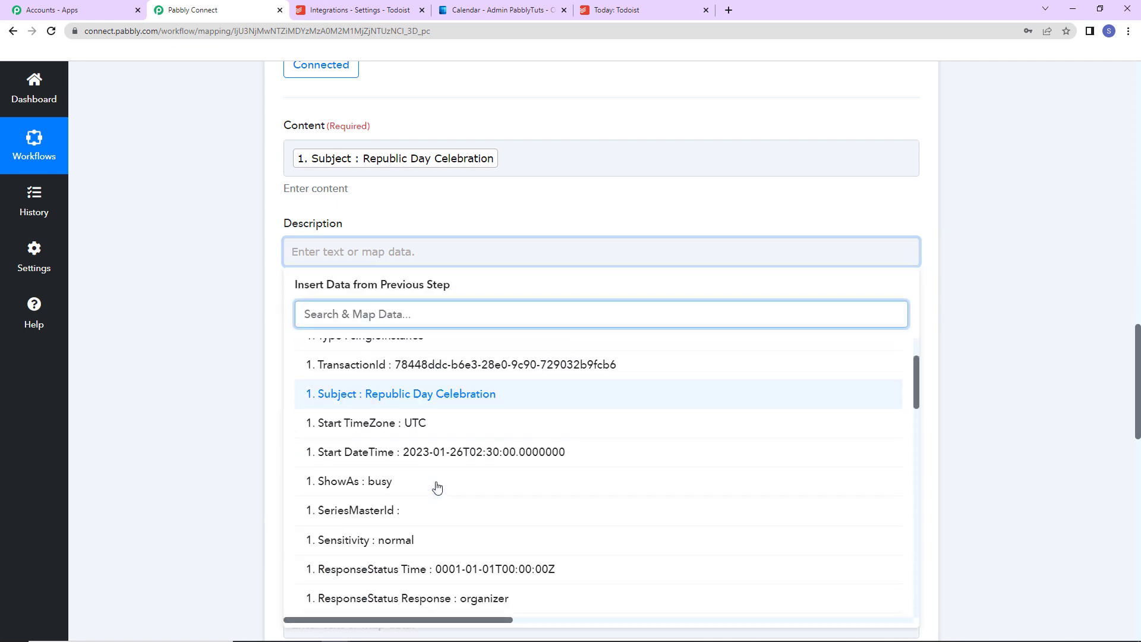
scroll(437, 486, "down", 15)
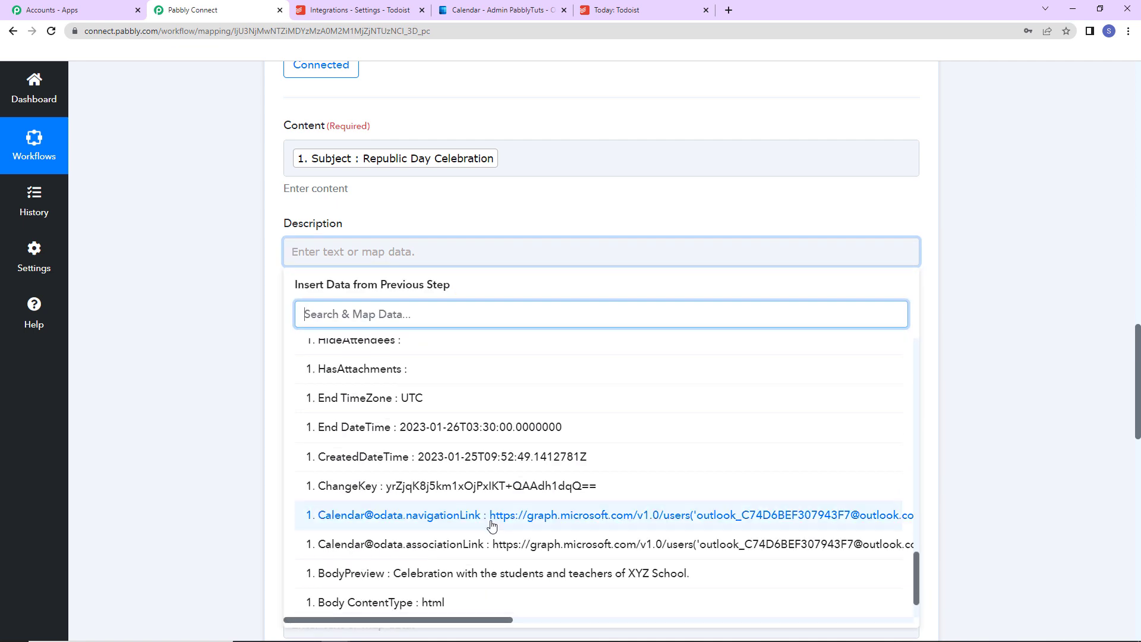
left_click(493, 573)
left_click(148, 259)
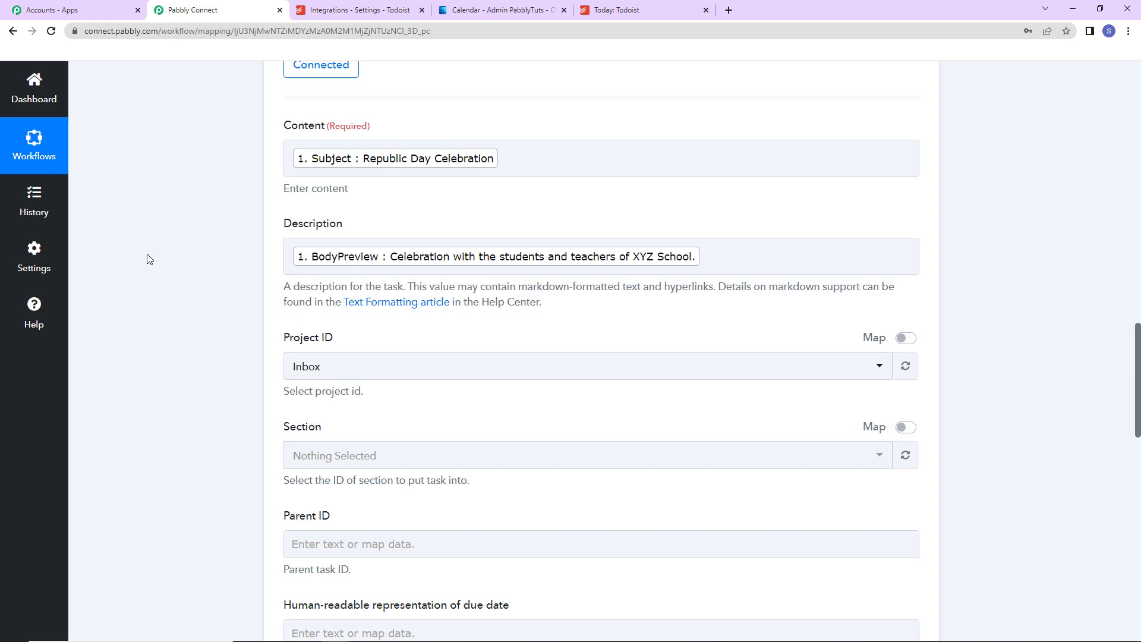
- Open the Project ID choices and compare them with the projects listed in Todoist
scroll(446, 247, "down", 2)
left_click(330, 227)
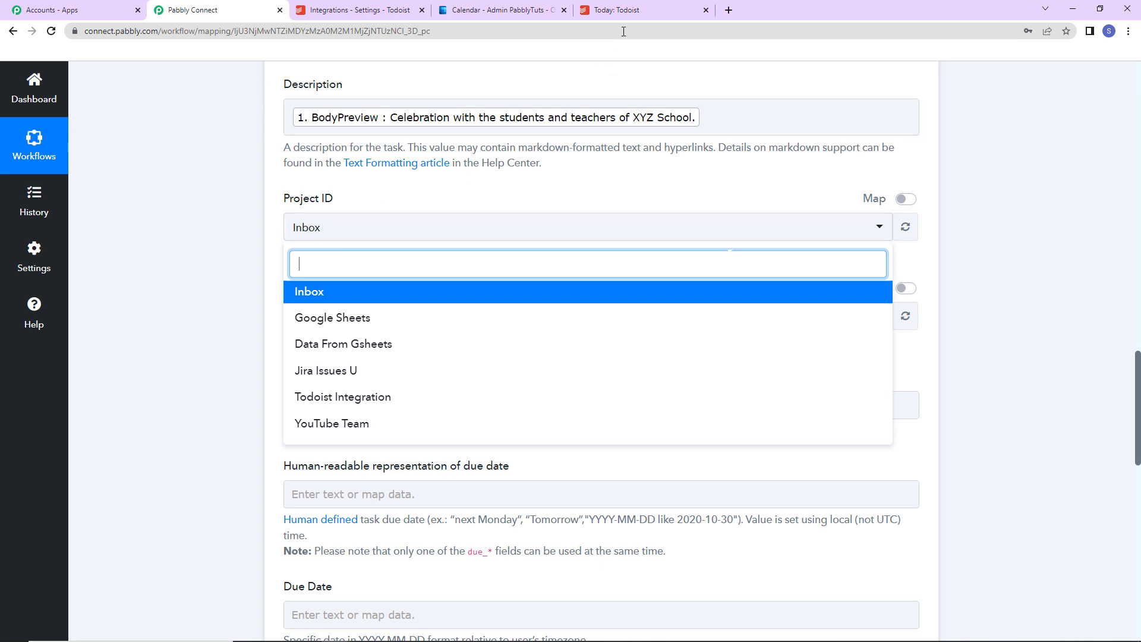
left_click(642, 11)
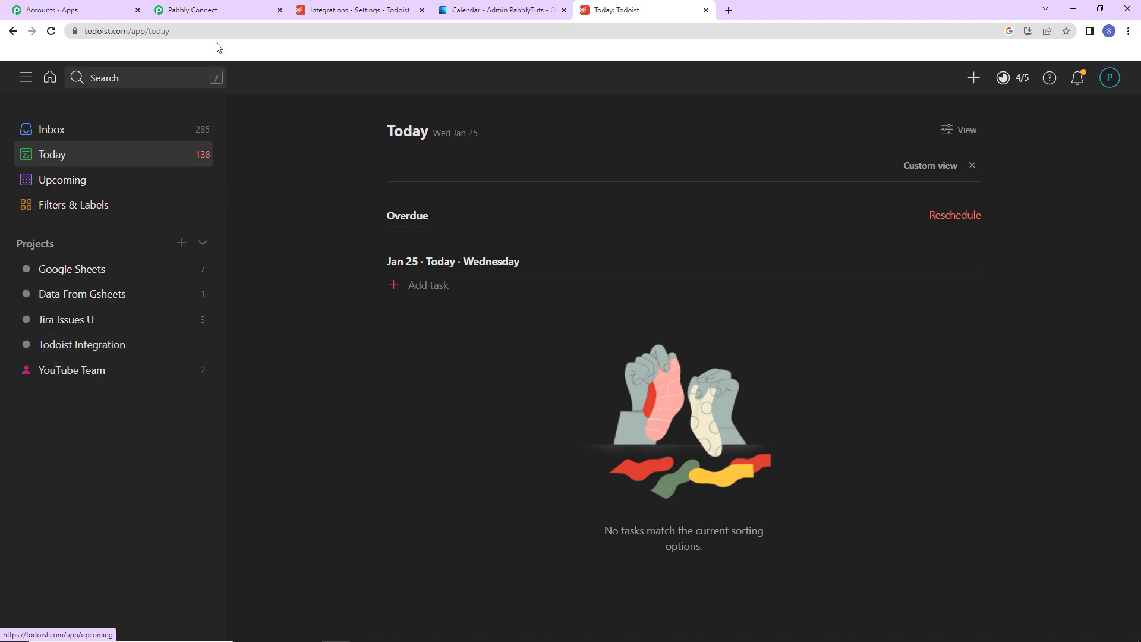
- Switch back to Pabbly Connect and select Todoist Integration as the task's Project ID
left_click(217, 10)
left_click(321, 407)
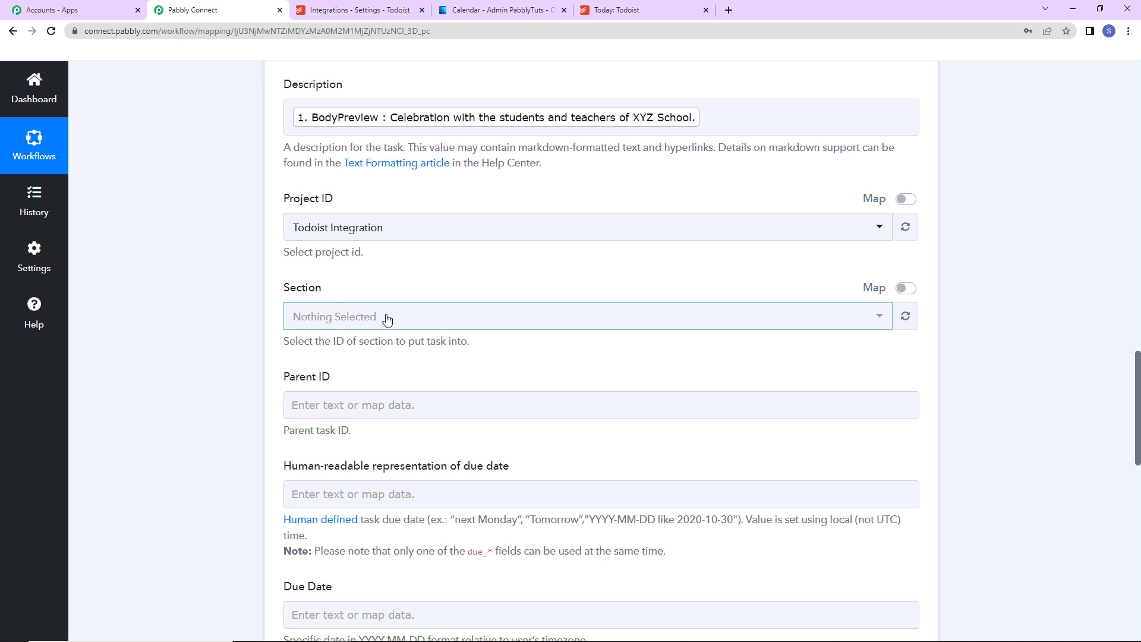
left_click(292, 401)
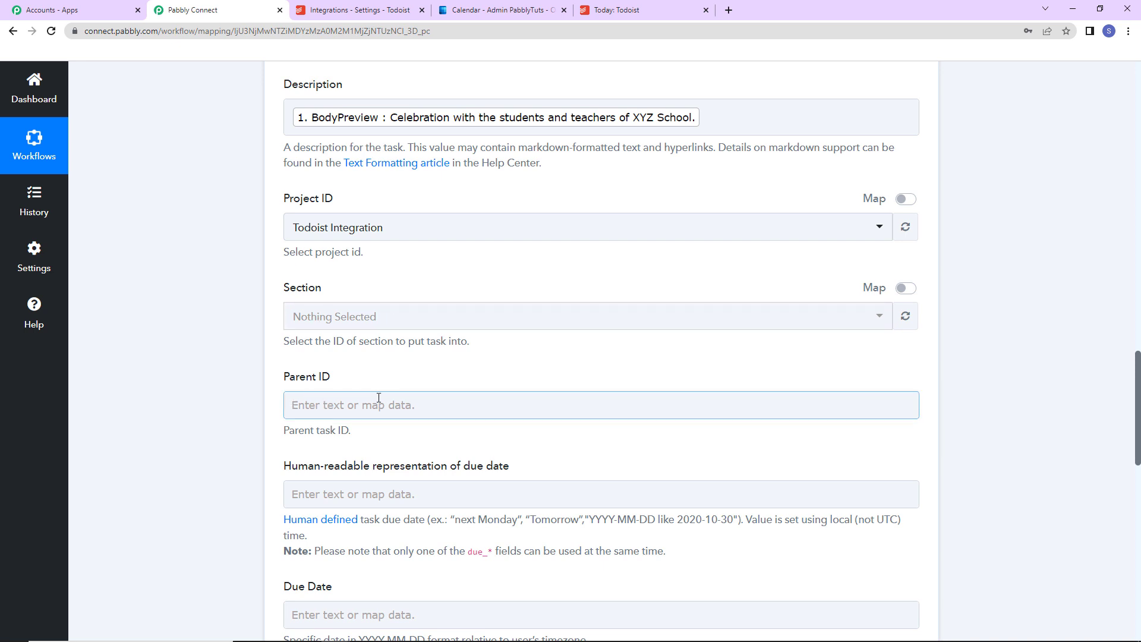
- Check the date format the Todoist due date fields require against the date values in the calendar event trigger's response
scroll(431, 396, "down", 5)
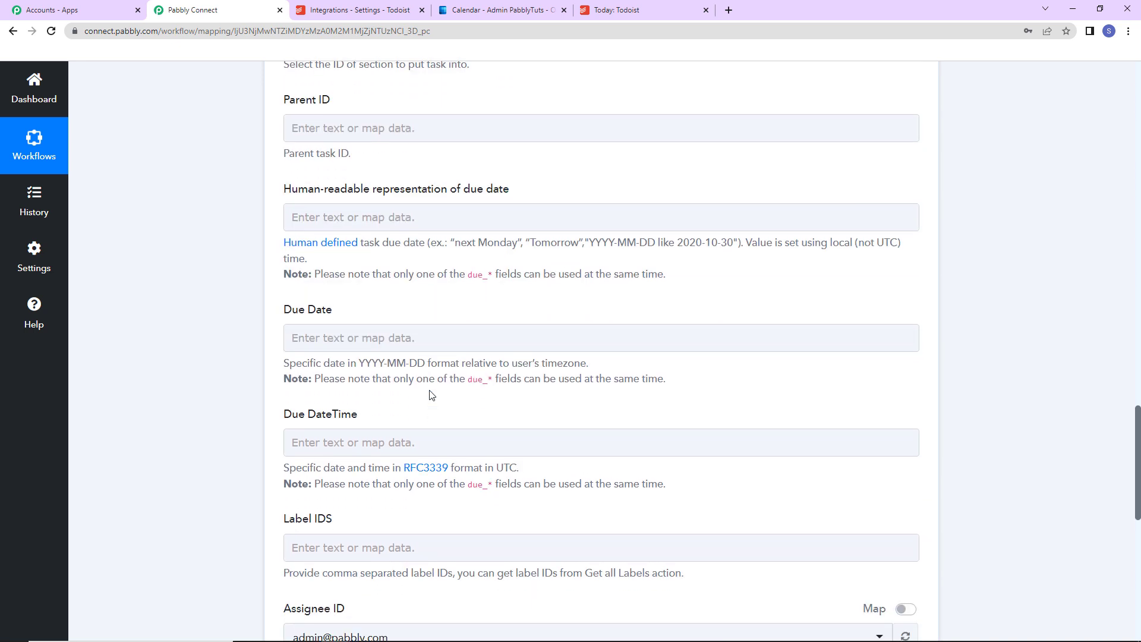
scroll(371, 242, "down", 2)
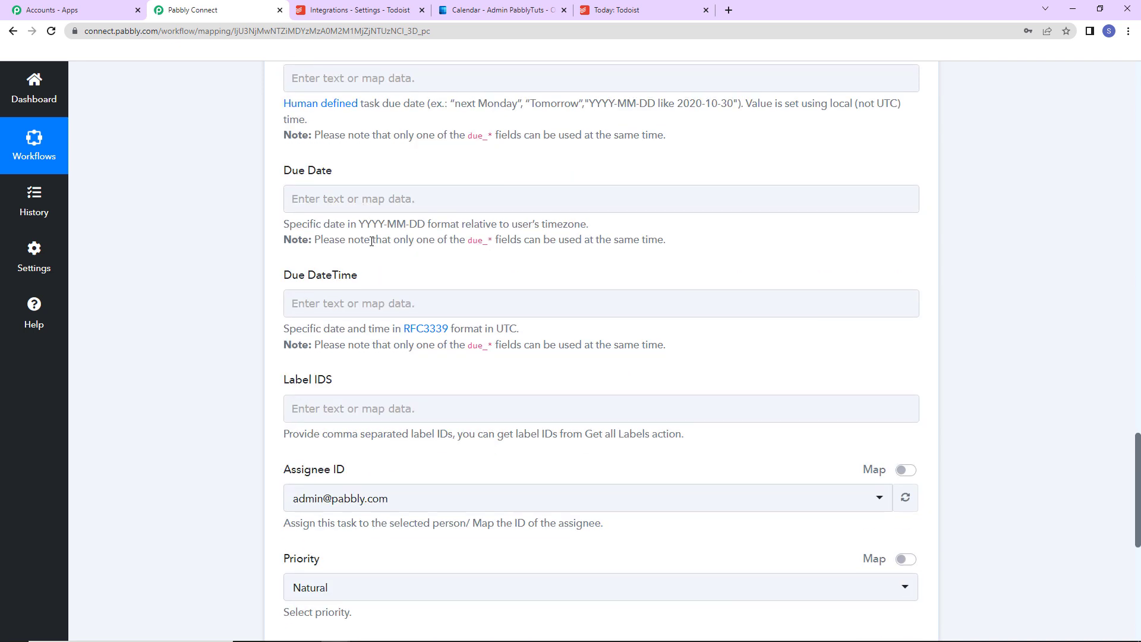
scroll(374, 196, "up", 2)
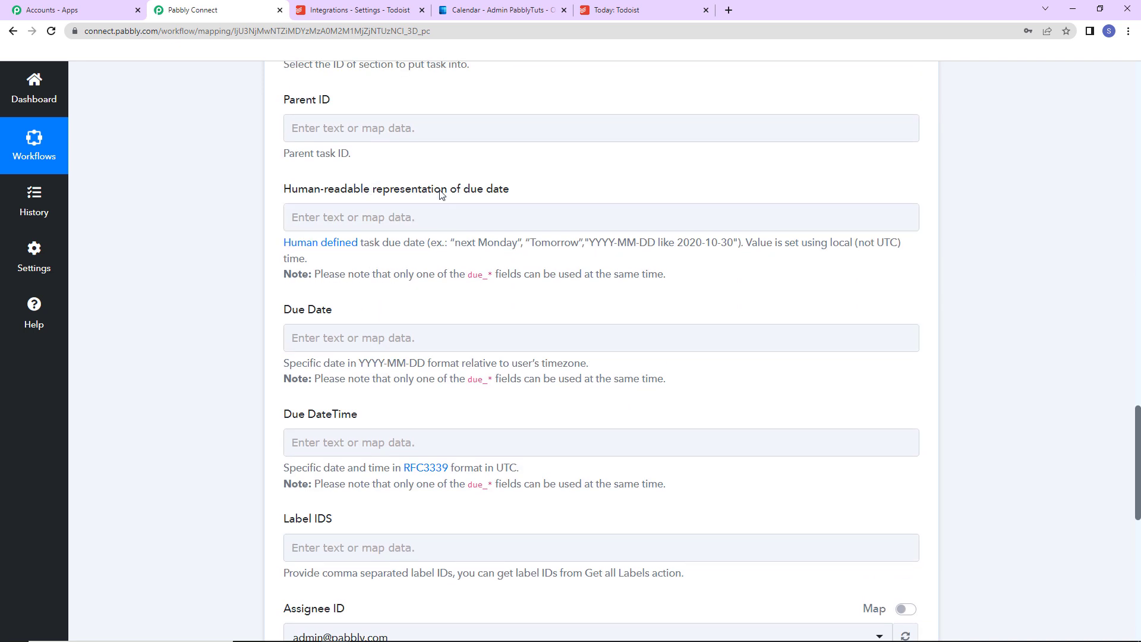
left_click_drag(356, 363, 426, 364)
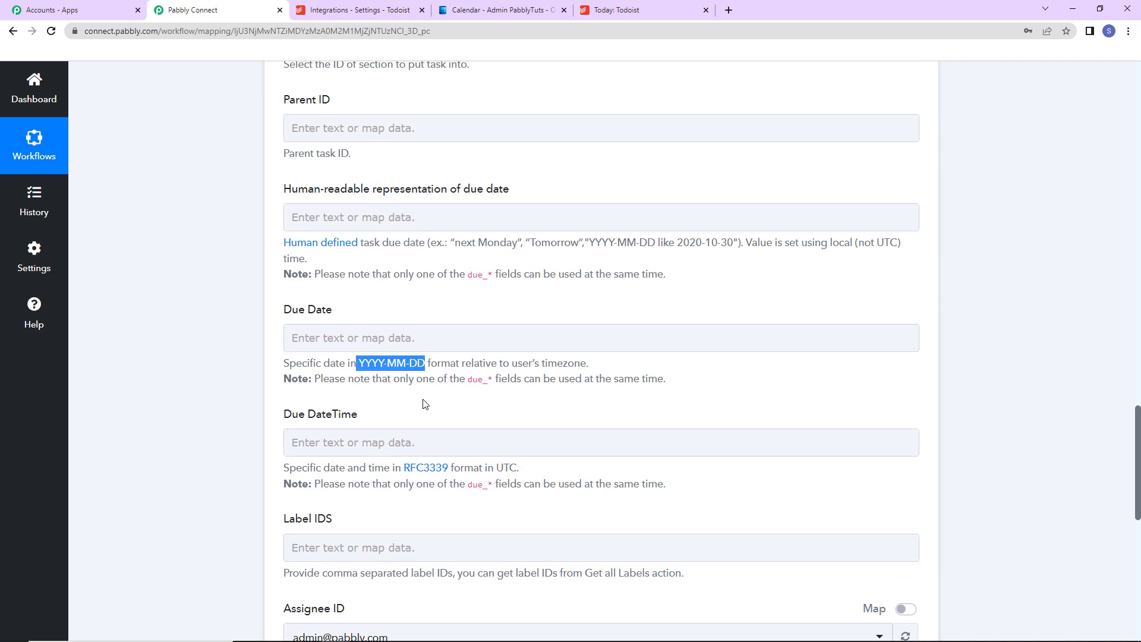
left_click_drag(314, 274, 661, 273)
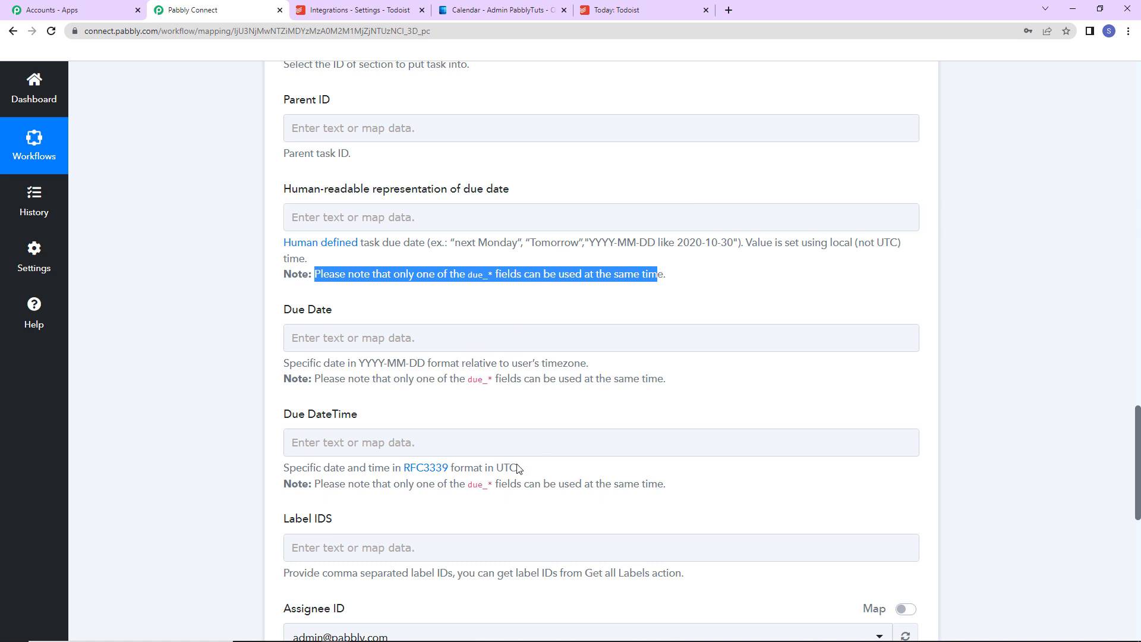
left_click_drag(286, 309, 341, 312)
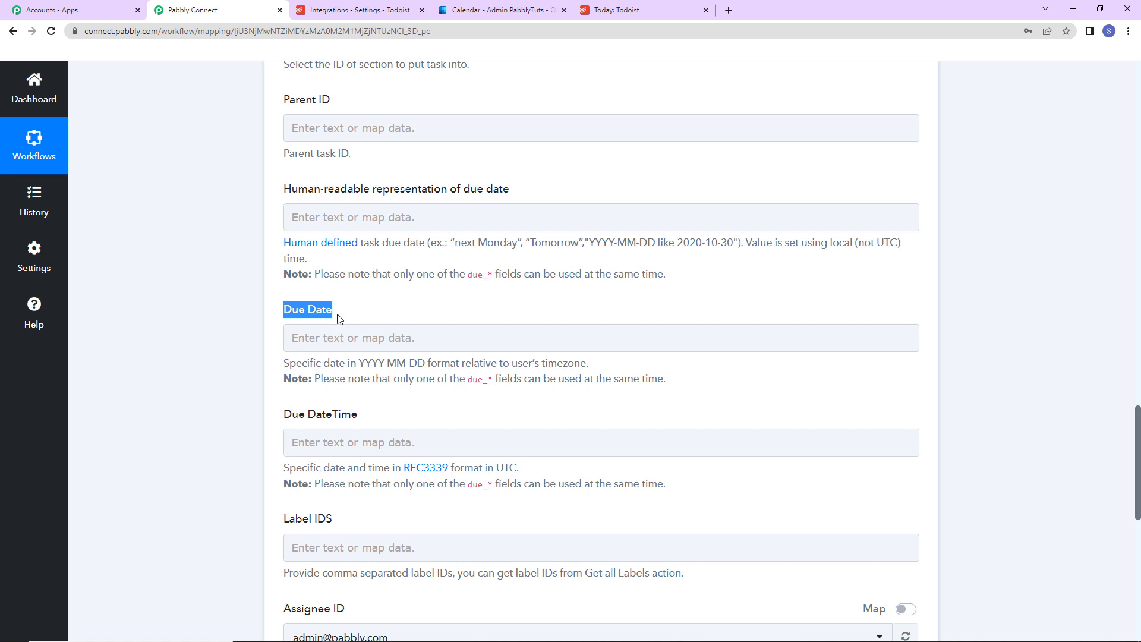
left_click_drag(358, 362, 425, 363)
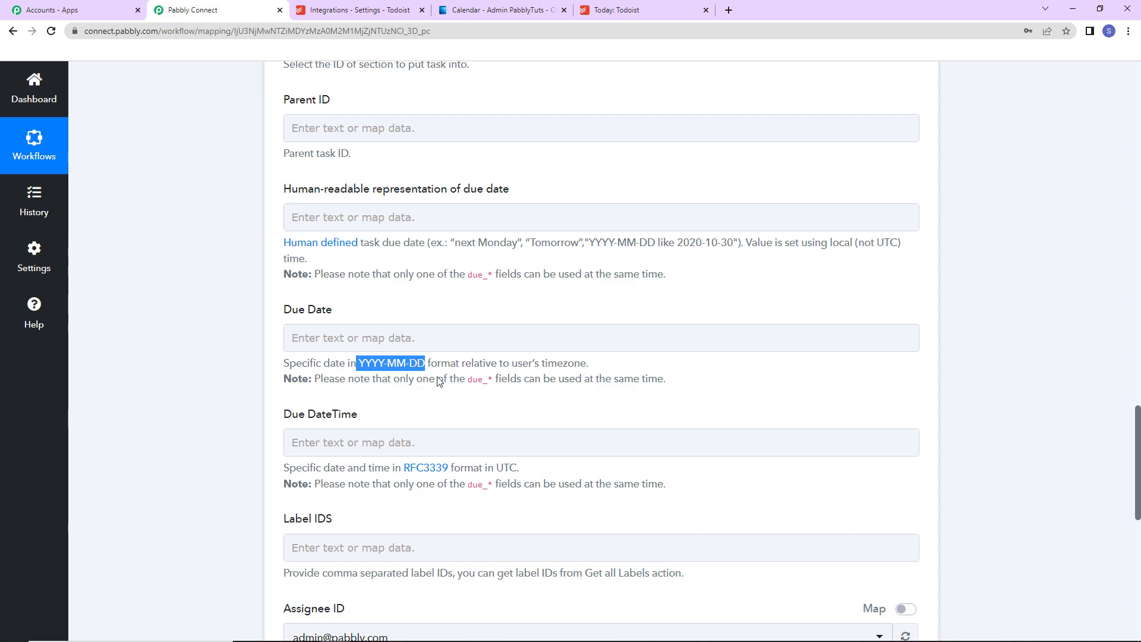
left_click_drag(1136, 429, 1132, 217)
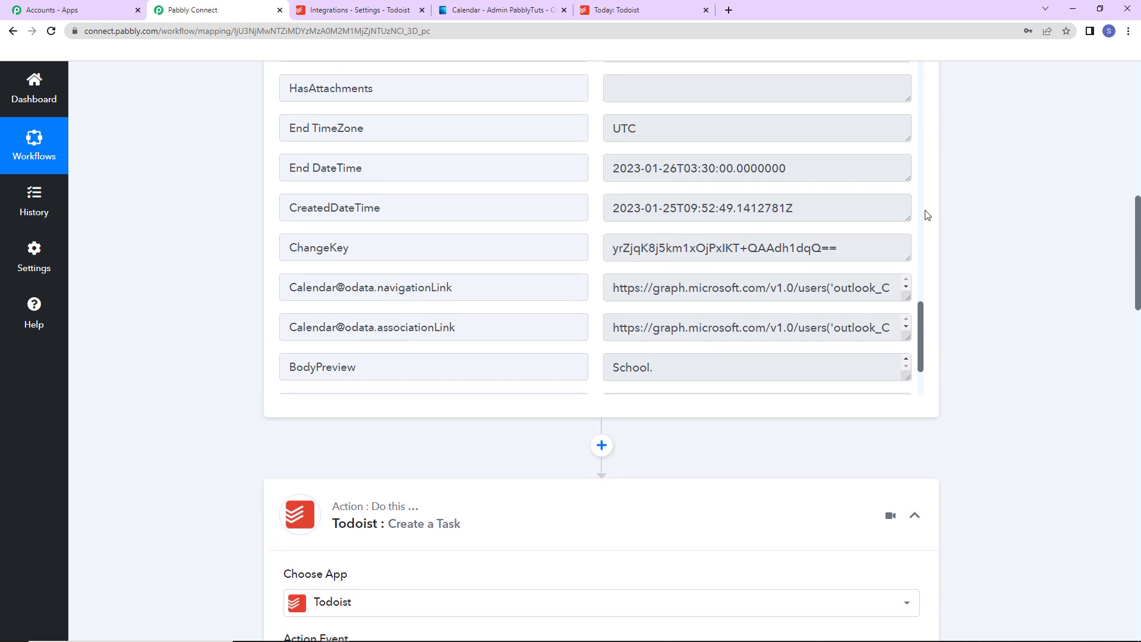
left_click_drag(620, 208, 839, 197)
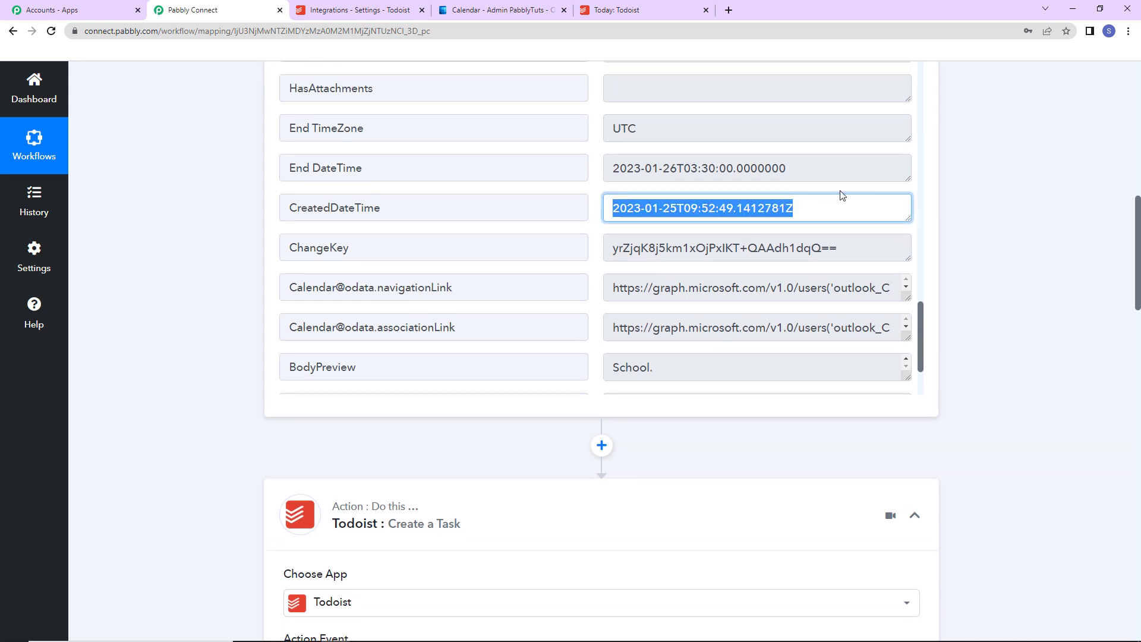
- Insert a Date/Time Formatter by Pabbly action with the Format Date Only event between the trigger and Todoist, and connect it
scroll(1047, 345, "down", 3)
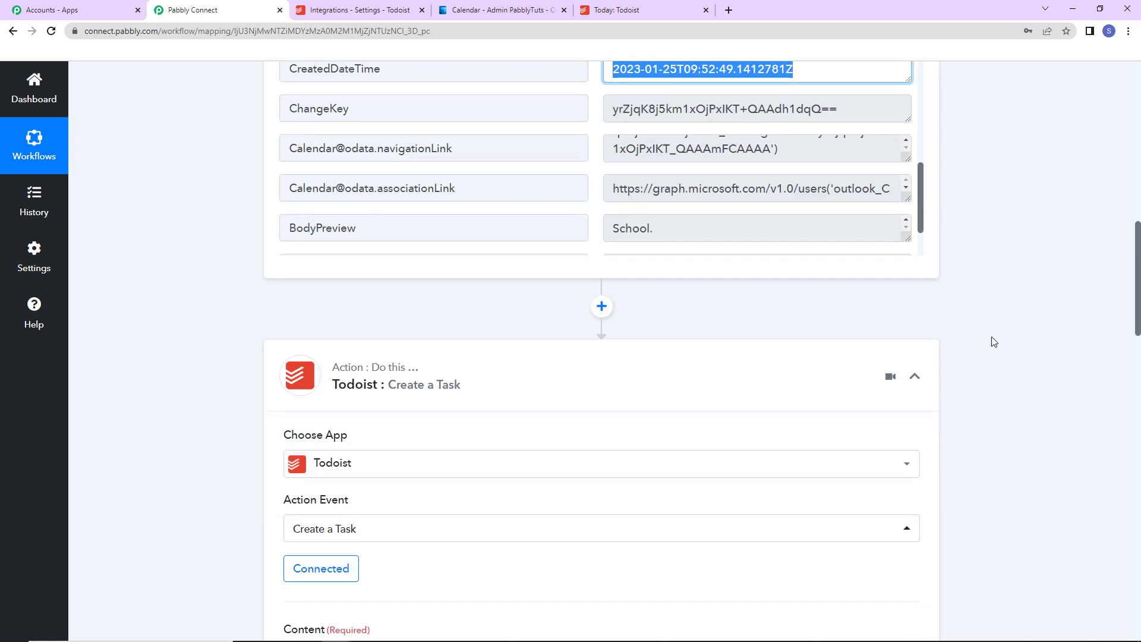
left_click(602, 307)
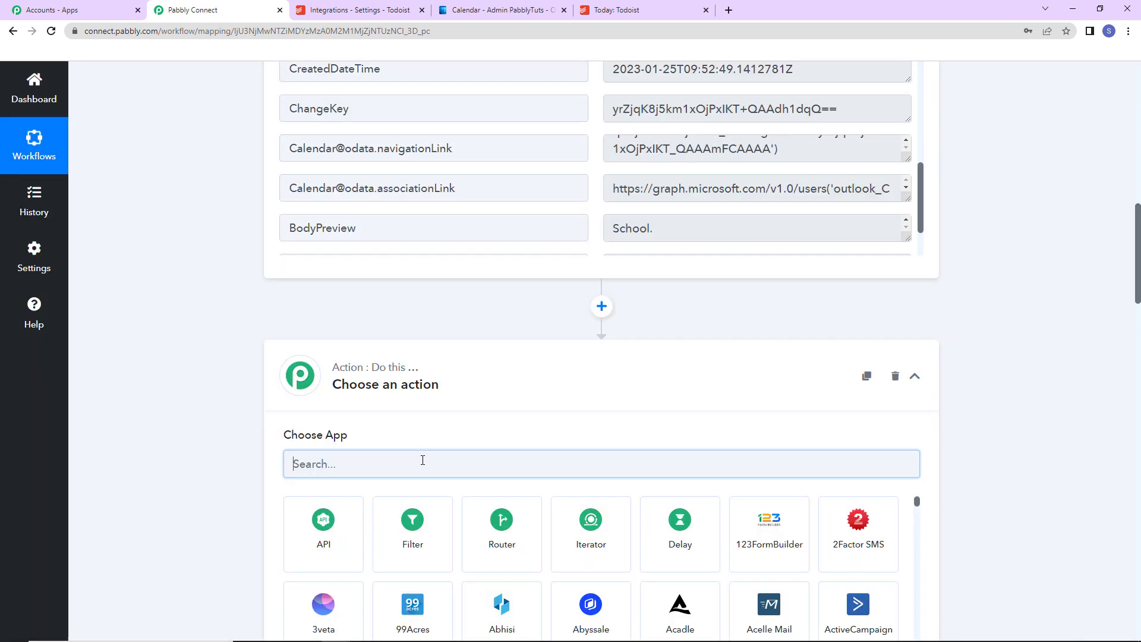
type("date")
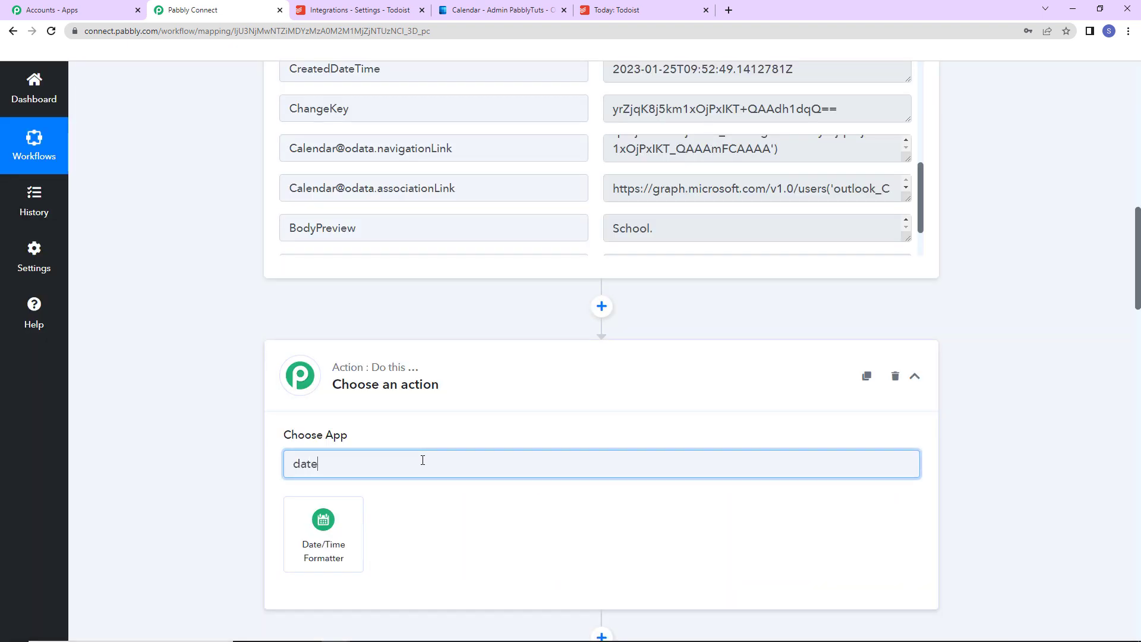
left_click(313, 560)
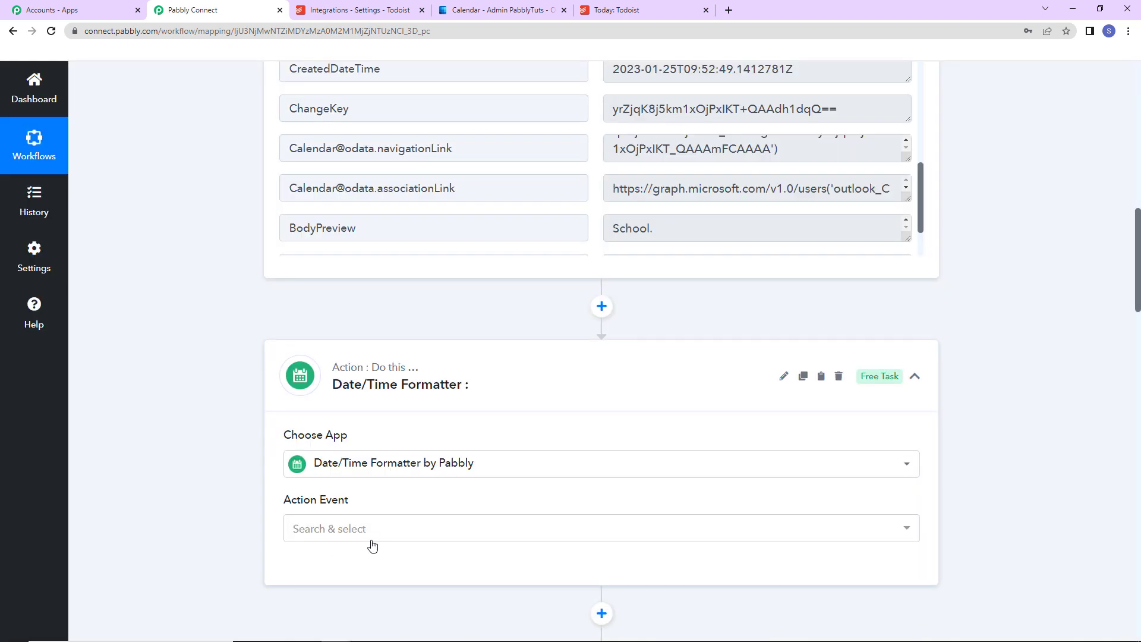
left_click(306, 528)
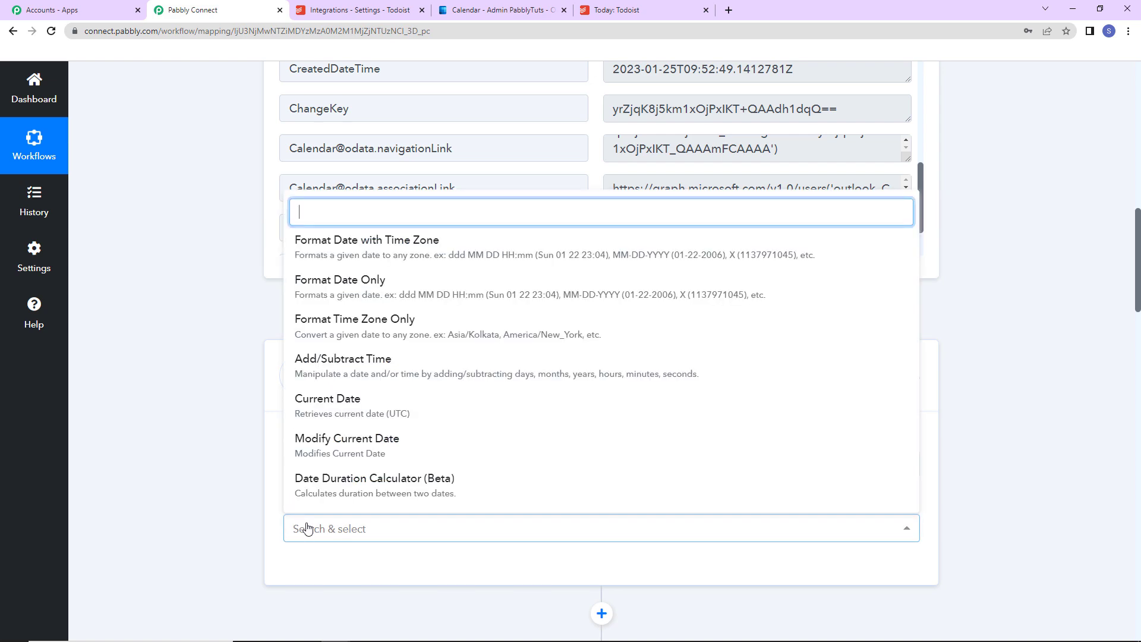
left_click(326, 294)
left_click(310, 570)
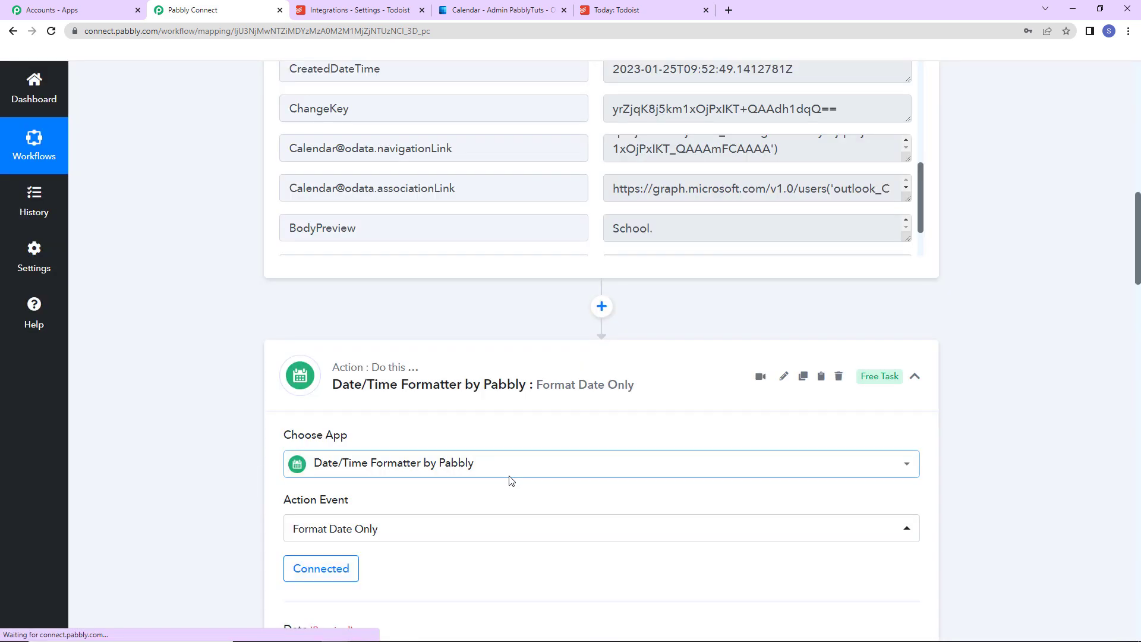
- Map the formatter's Date to the Start DateTime from the New Calendar Event trigger
scroll(510, 478, "down", 7)
left_click(394, 242)
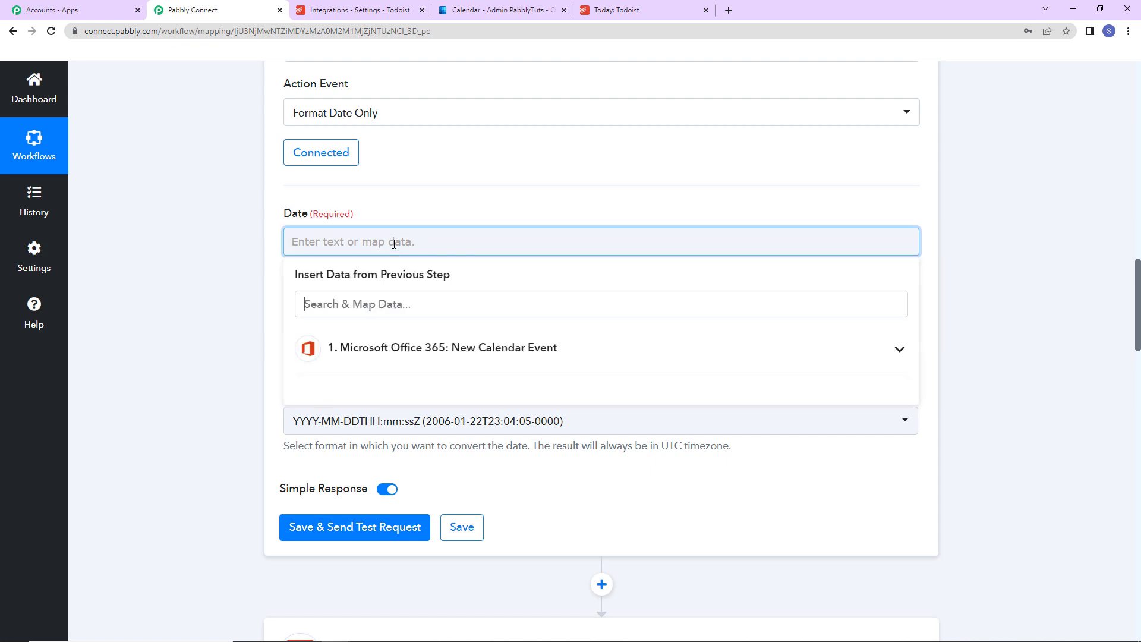
left_click(398, 351)
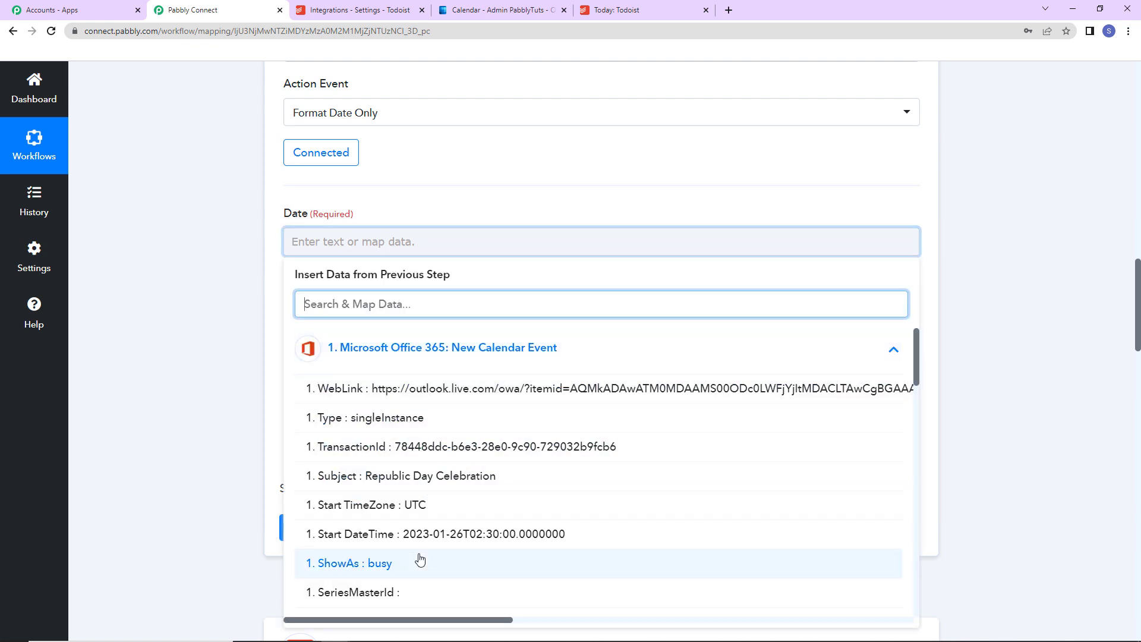
left_click(417, 534)
left_click(257, 386)
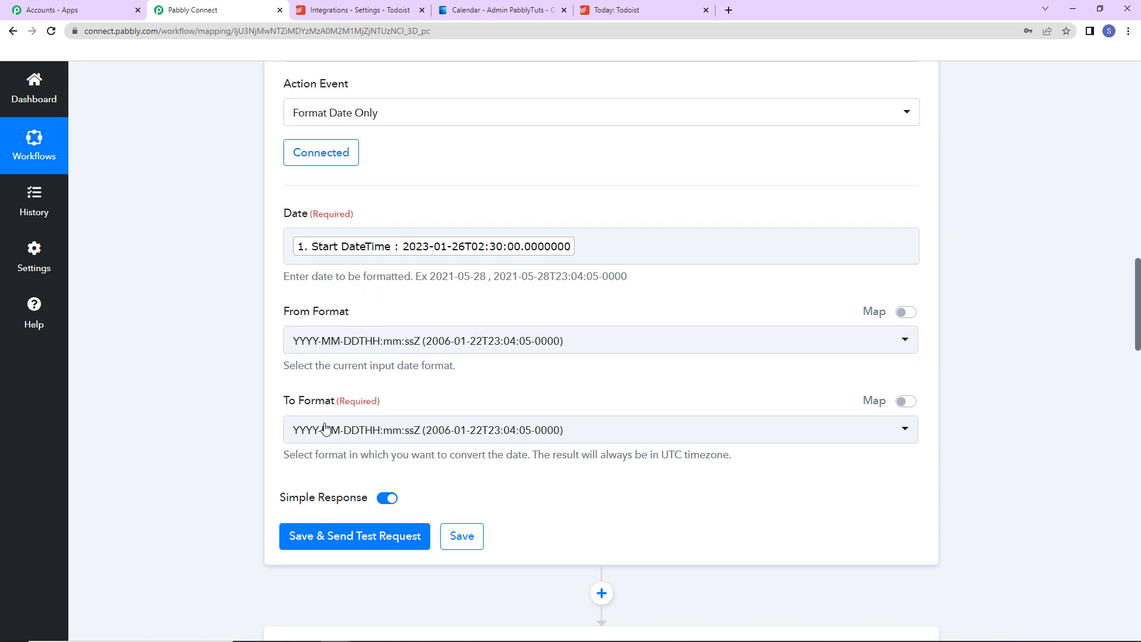
- Set the formatter's To Format to YYYY-MM-DD, save and send a test request, and check the returned Result
left_click(430, 435)
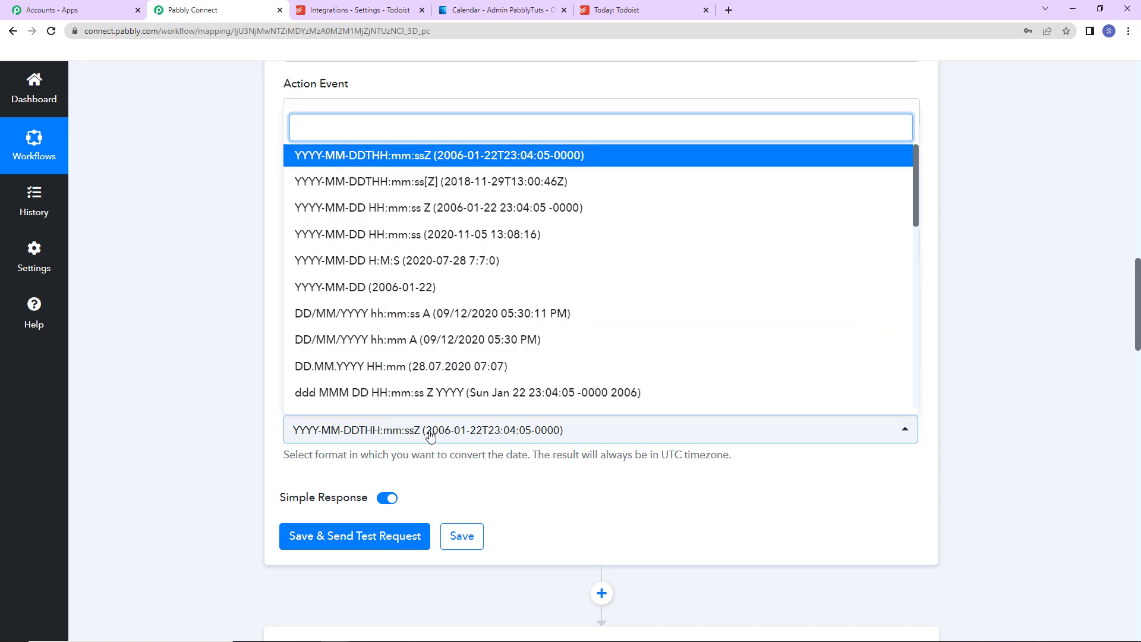
left_click(347, 294)
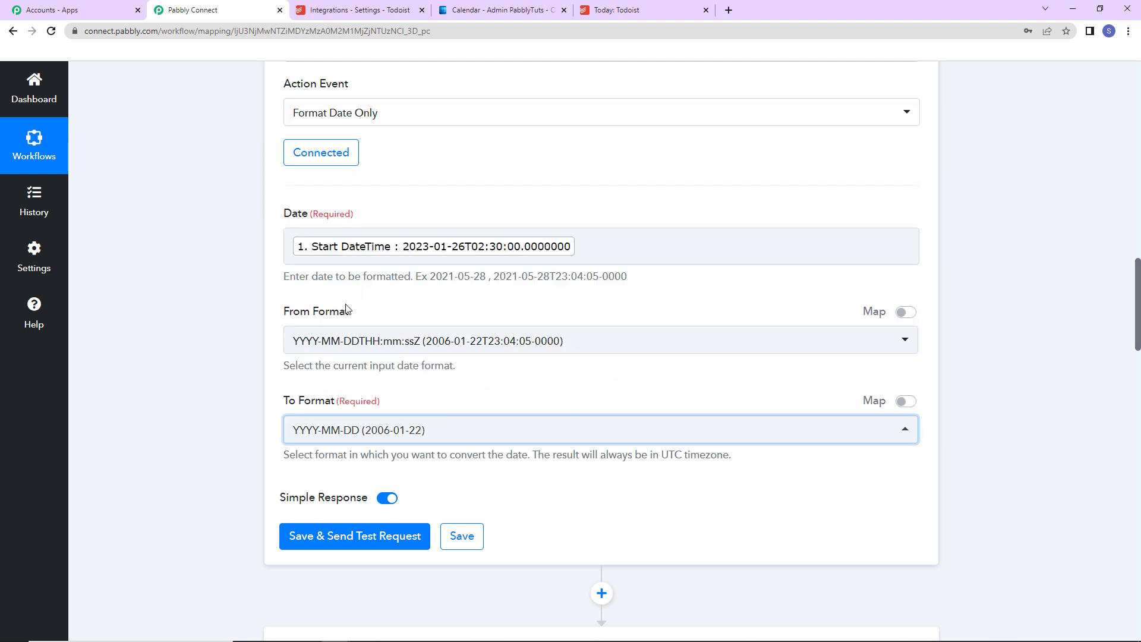
left_click(331, 535)
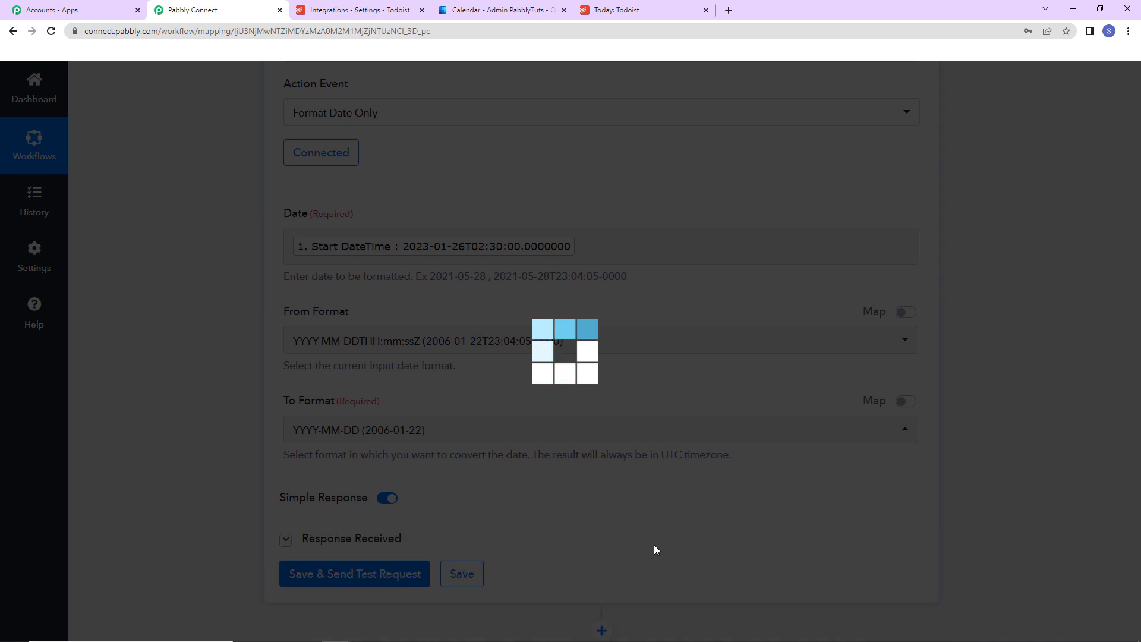
scroll(986, 448, "down", 5)
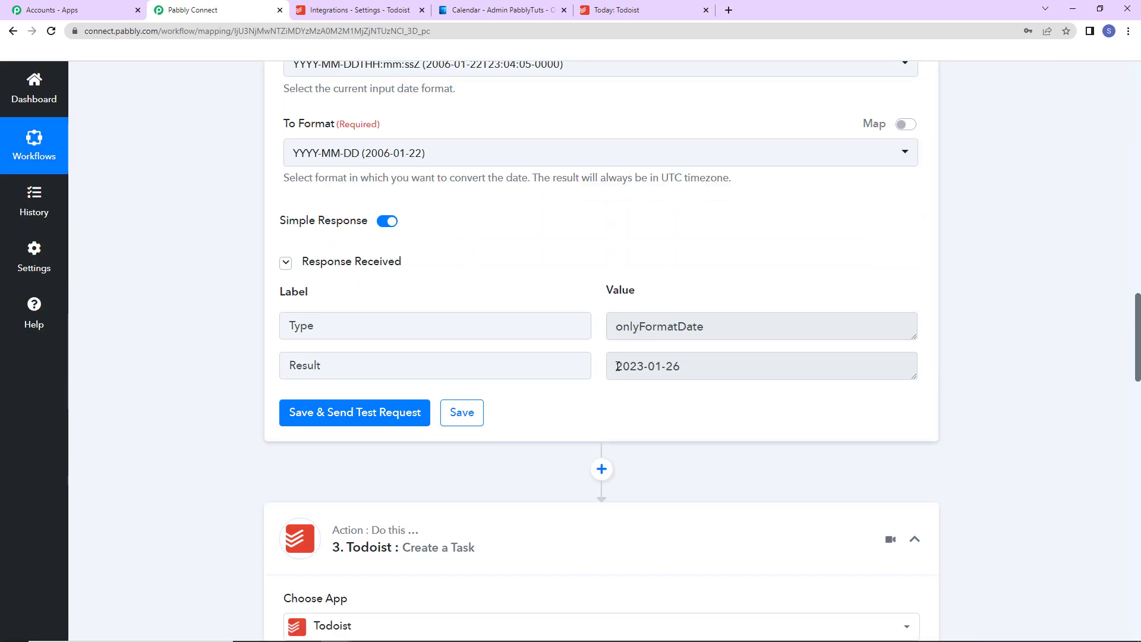
left_click_drag(619, 366, 681, 367)
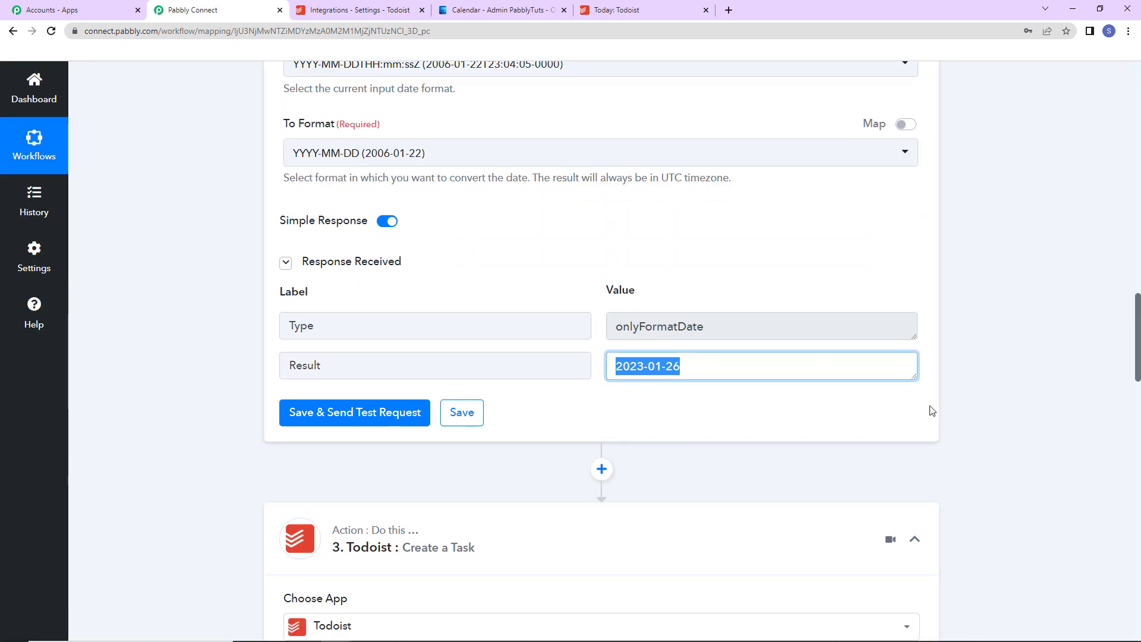
left_click(975, 362)
- Reopen the connection of the Todoist Create a Task action and save it with the existing connection Todoist #4
scroll(978, 364, "down", 5)
scroll(978, 364, "down", 5)
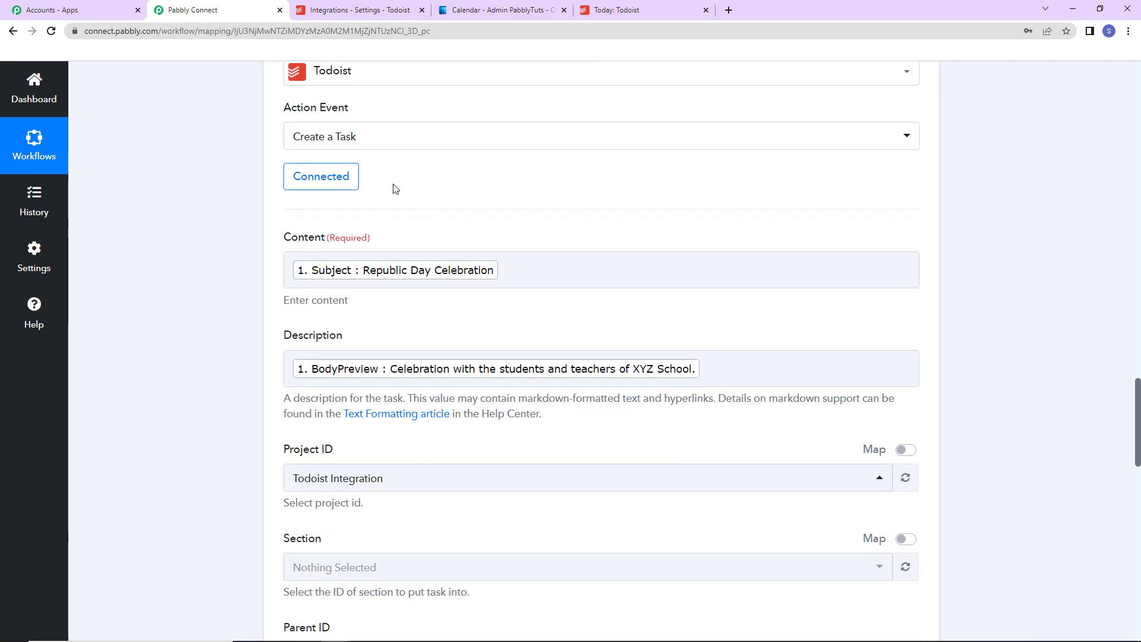
left_click(322, 176)
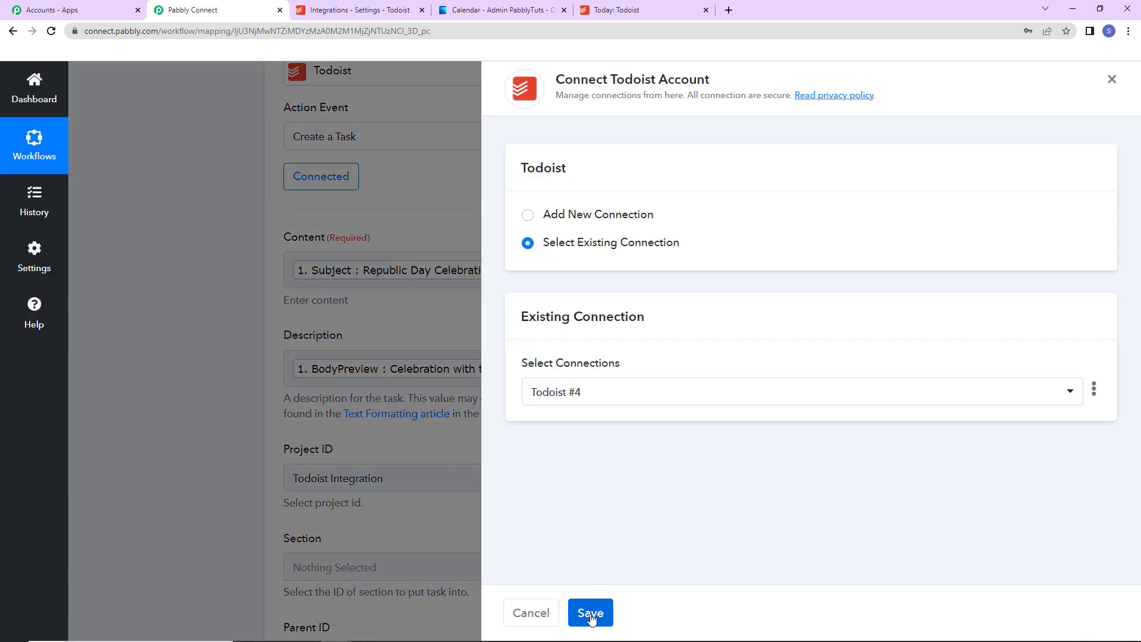
left_click(582, 619)
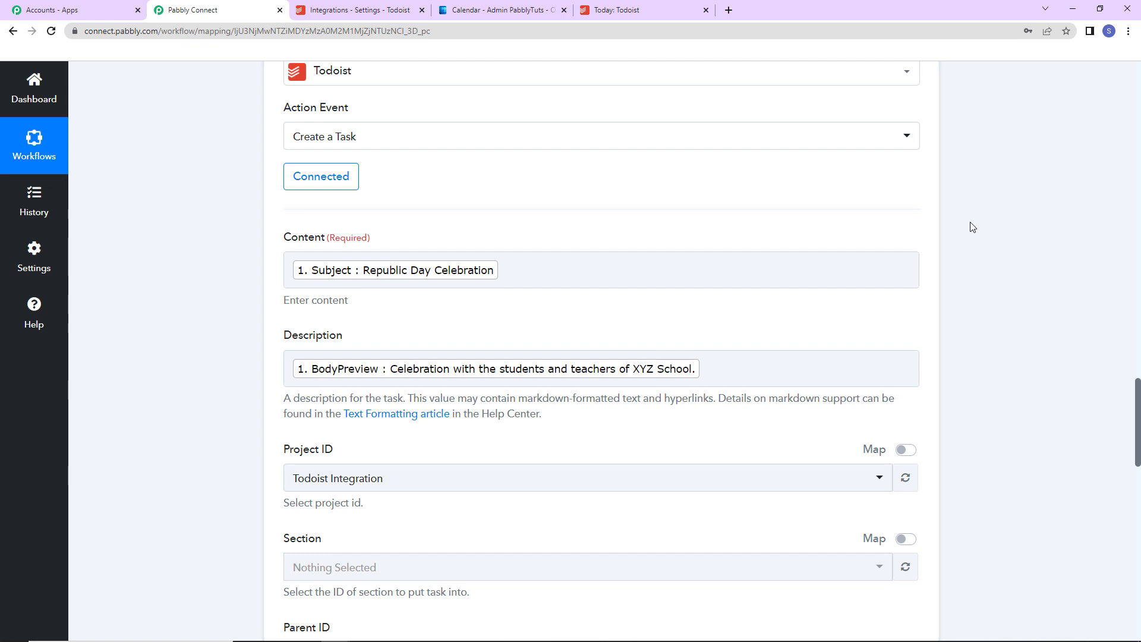
- Map the Todoist task's Due Date to the Result of the Format Date Only step
scroll(967, 224, "down", 9)
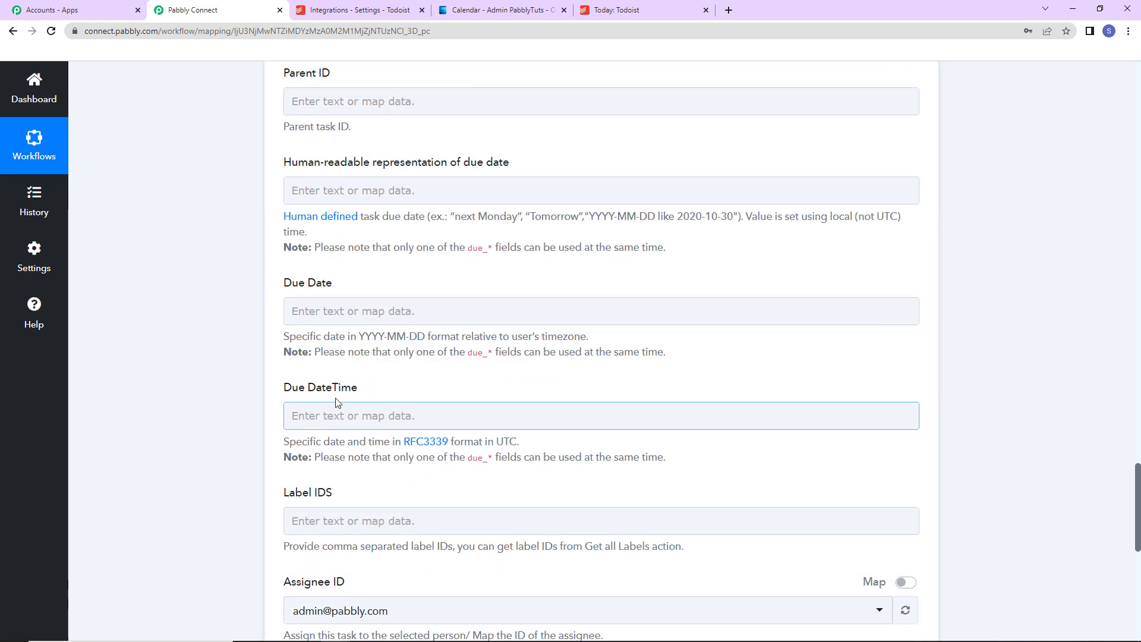
left_click(369, 315)
left_click(377, 469)
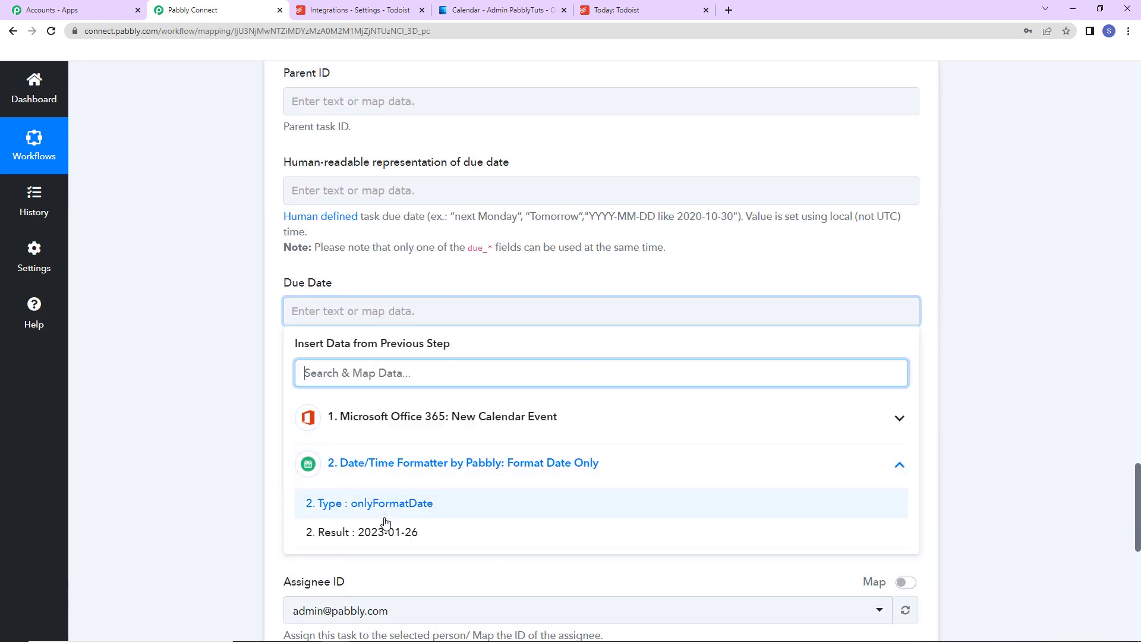
left_click(357, 532)
left_click(189, 347)
- Assign the task to the Pabbly admin account and set its Priority to Important
scroll(189, 347, "down", 4)
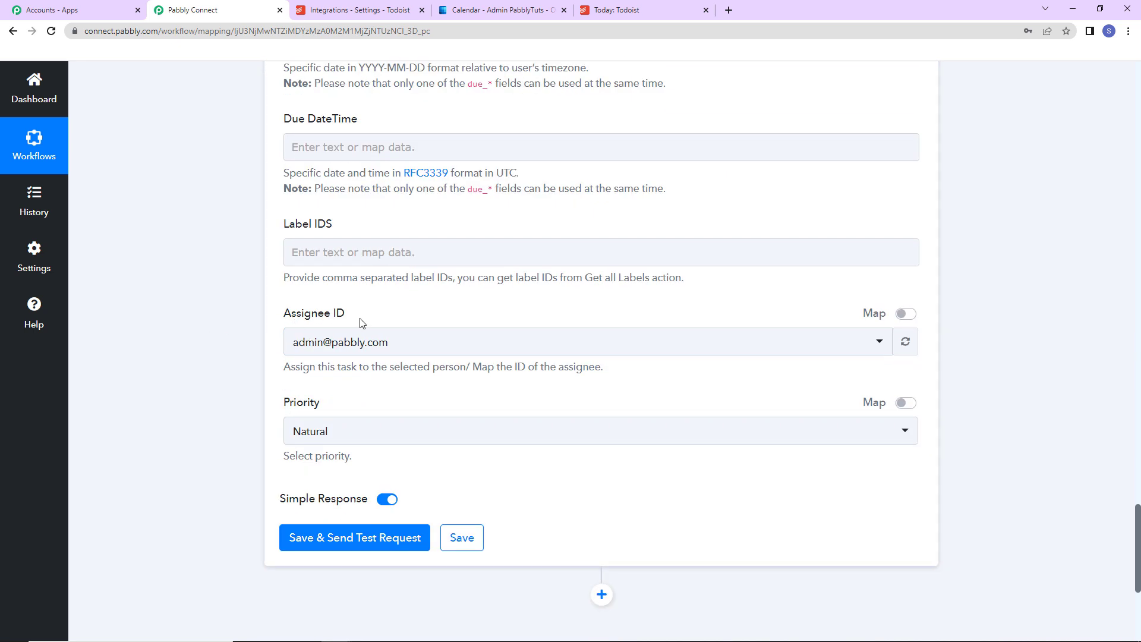
left_click(400, 344)
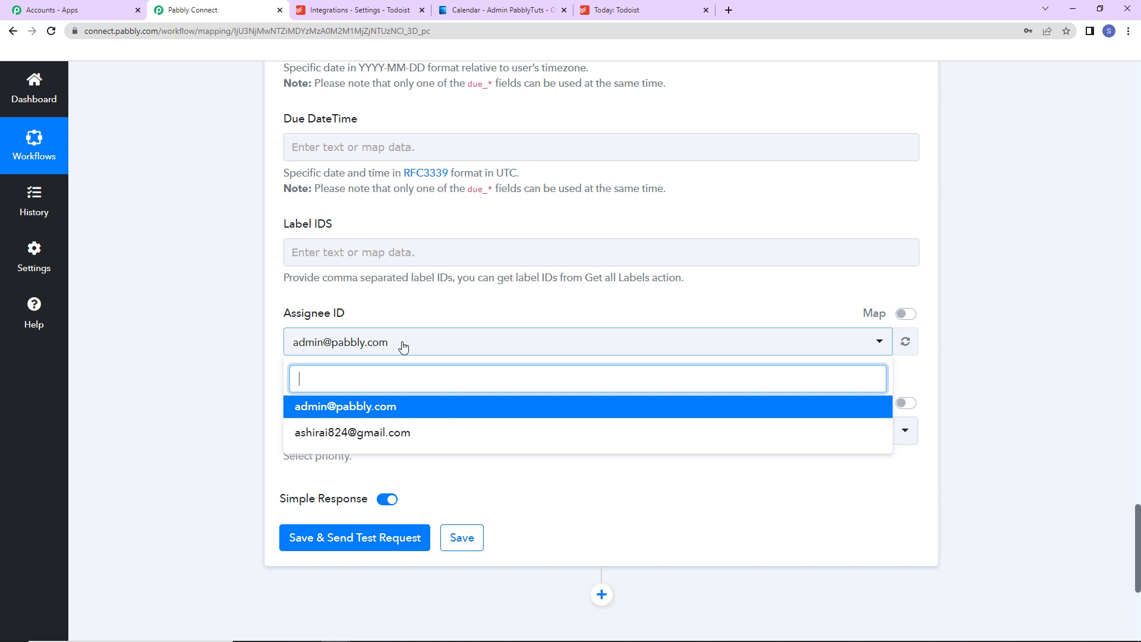
left_click(405, 413)
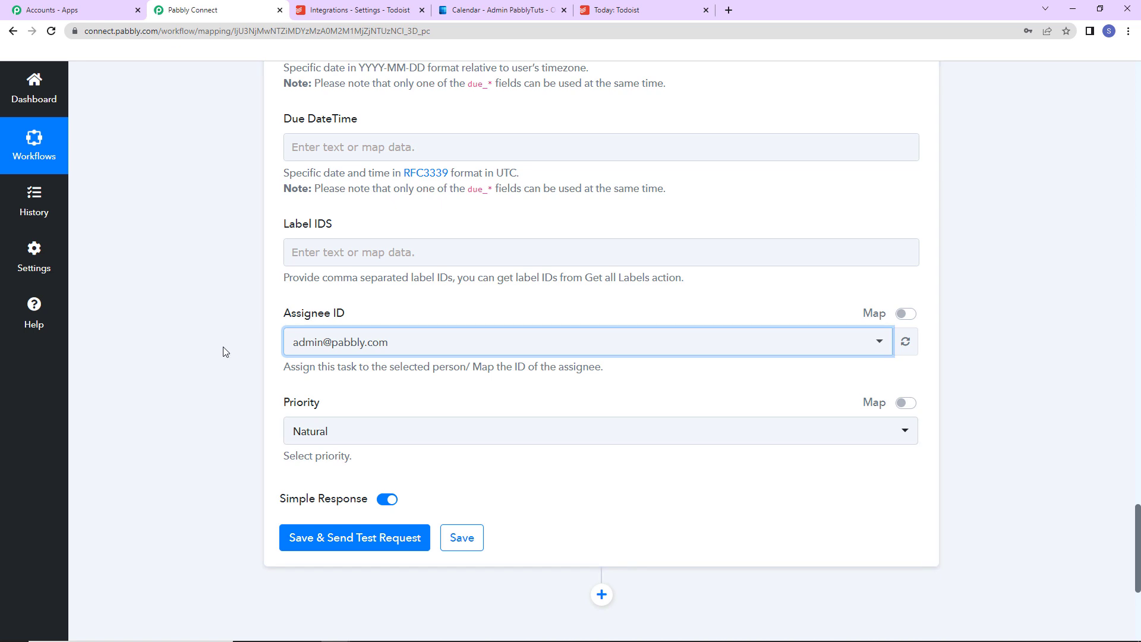
left_click(350, 435)
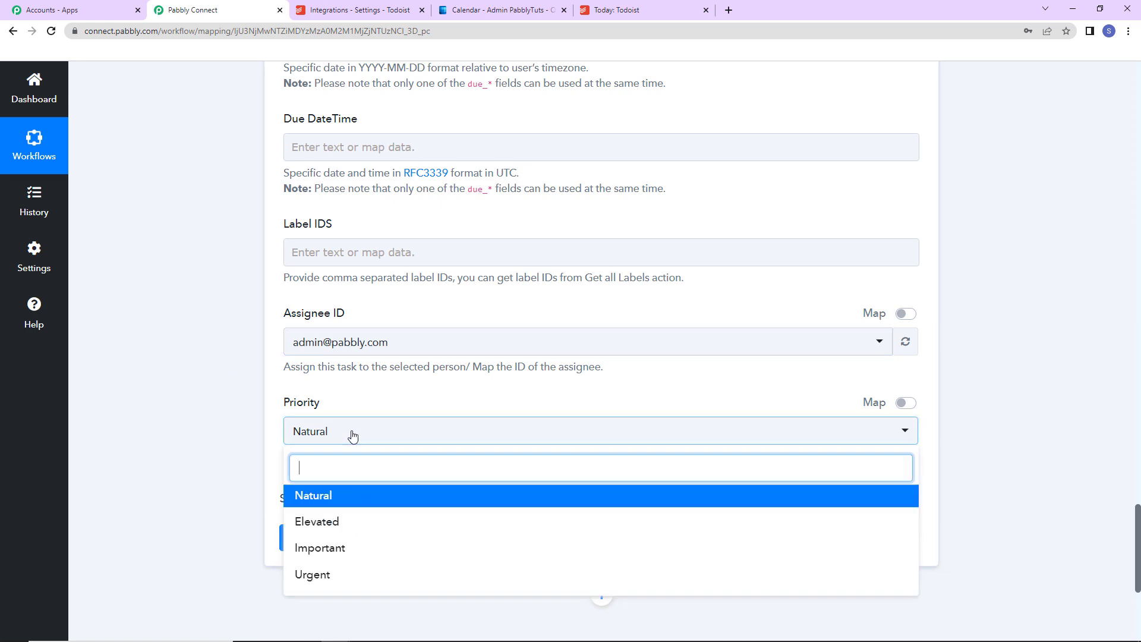
left_click(336, 548)
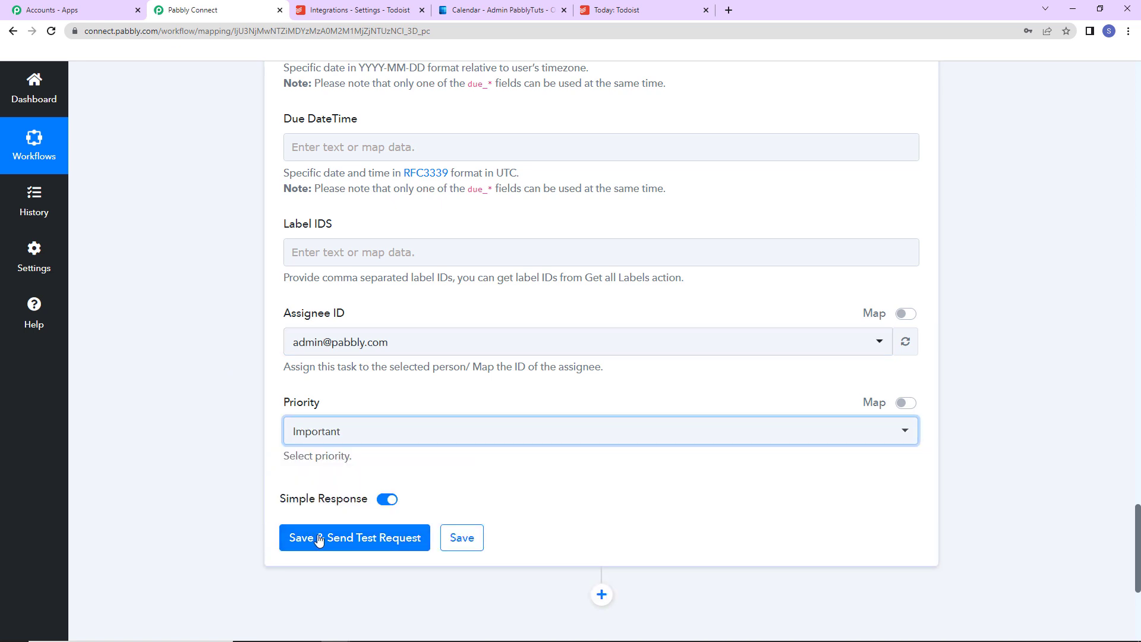
- Save the Todoist Create a Task action, send a test request, and review the returned task details through to the Url
left_click(309, 538)
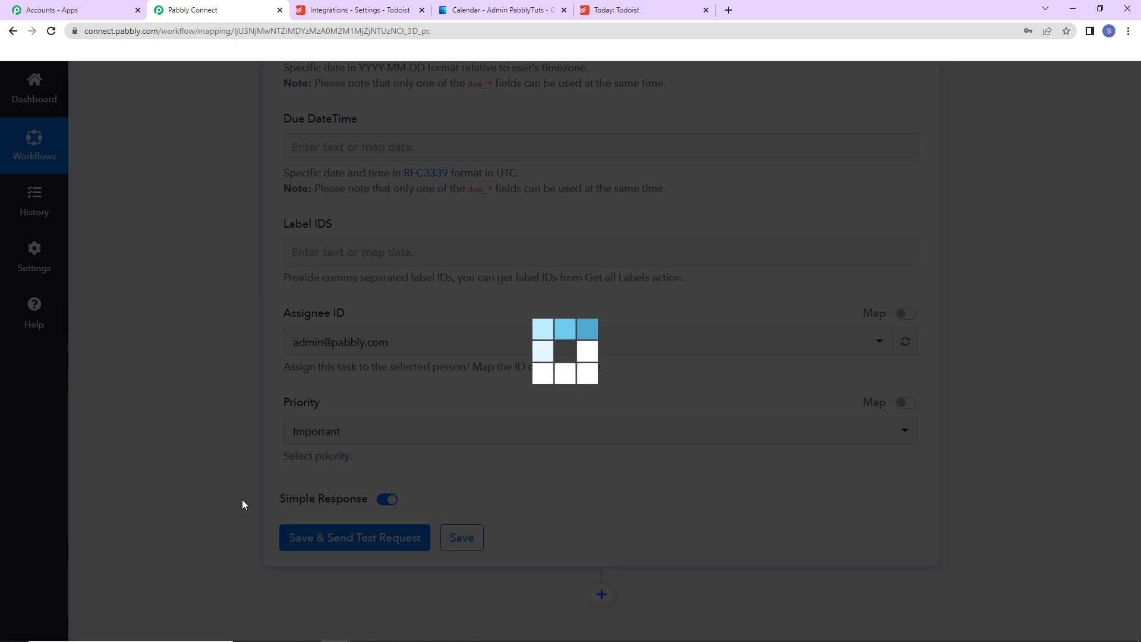
scroll(241, 481, "down", 9)
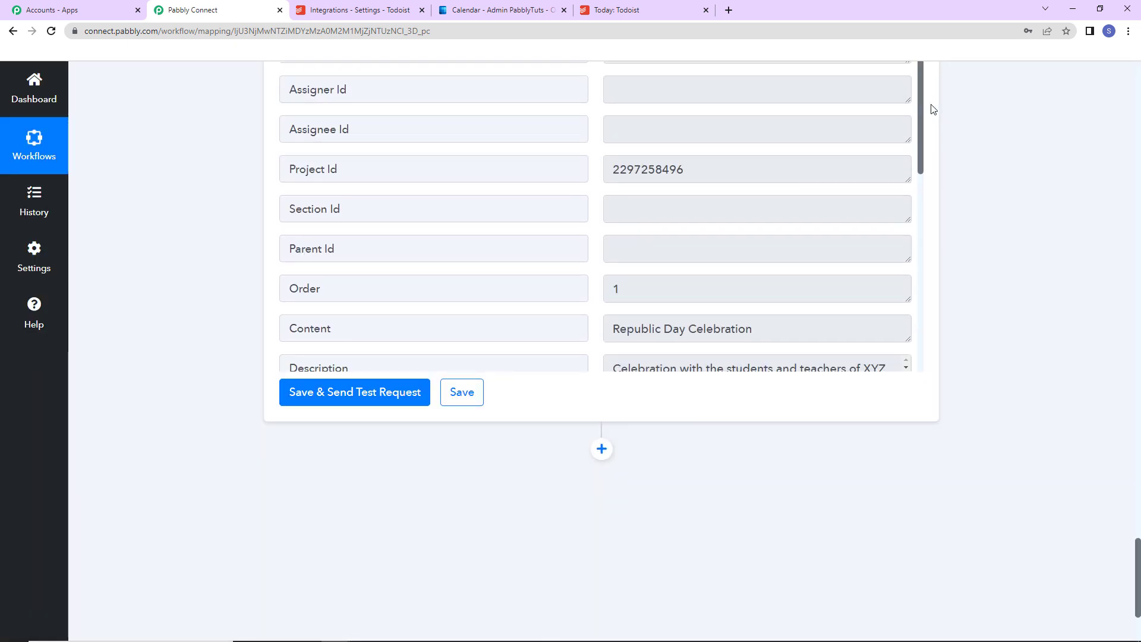
left_click_drag(921, 88, 921, 119)
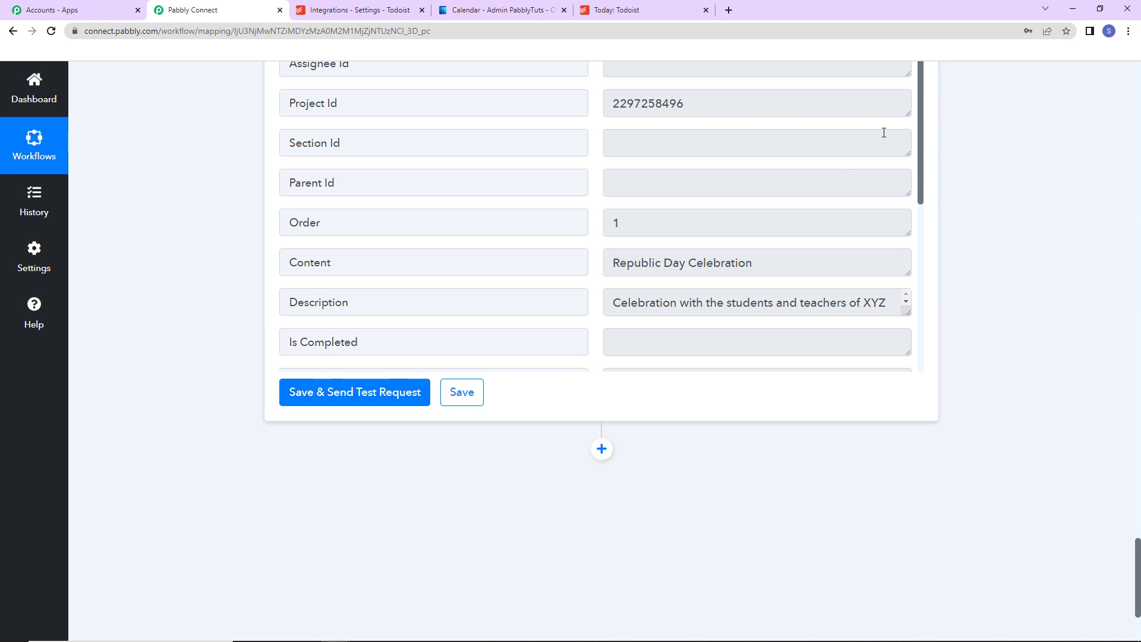
left_click_drag(918, 105, 930, 283)
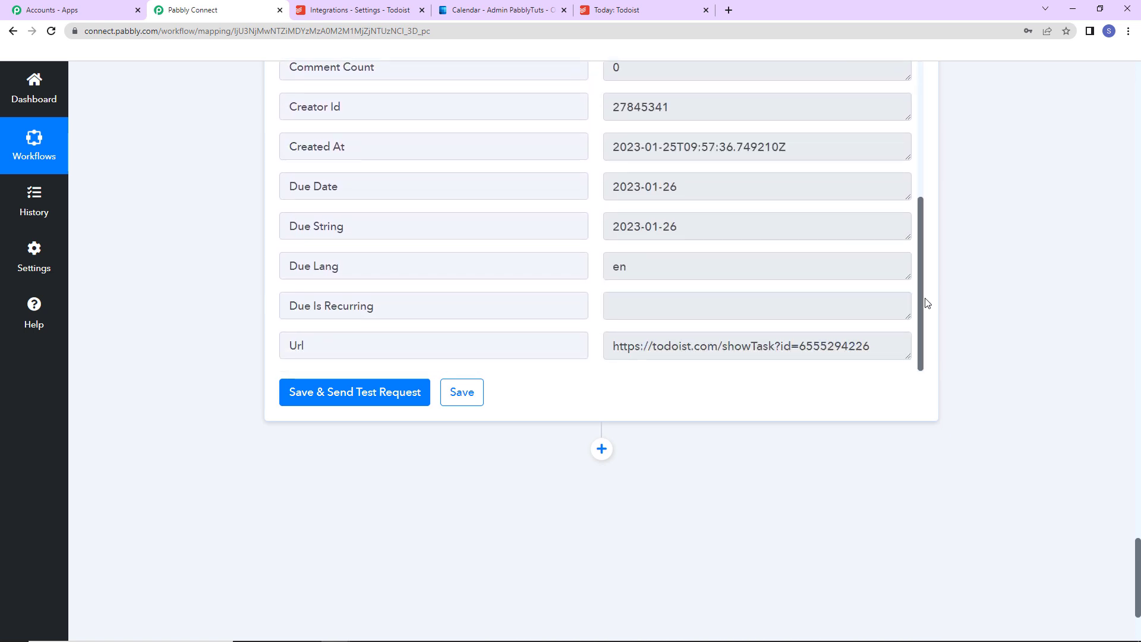
- Switch to Todoist and open the Republic Day Celebration task in the Todoist Integration project to check its details
left_click(640, 11)
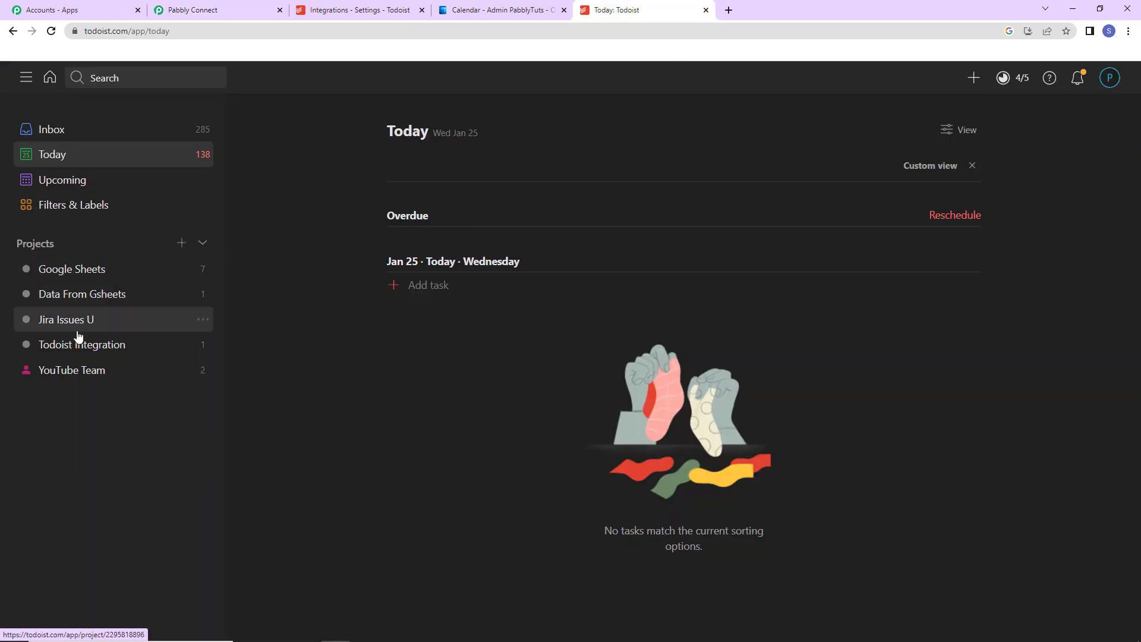
left_click(53, 349)
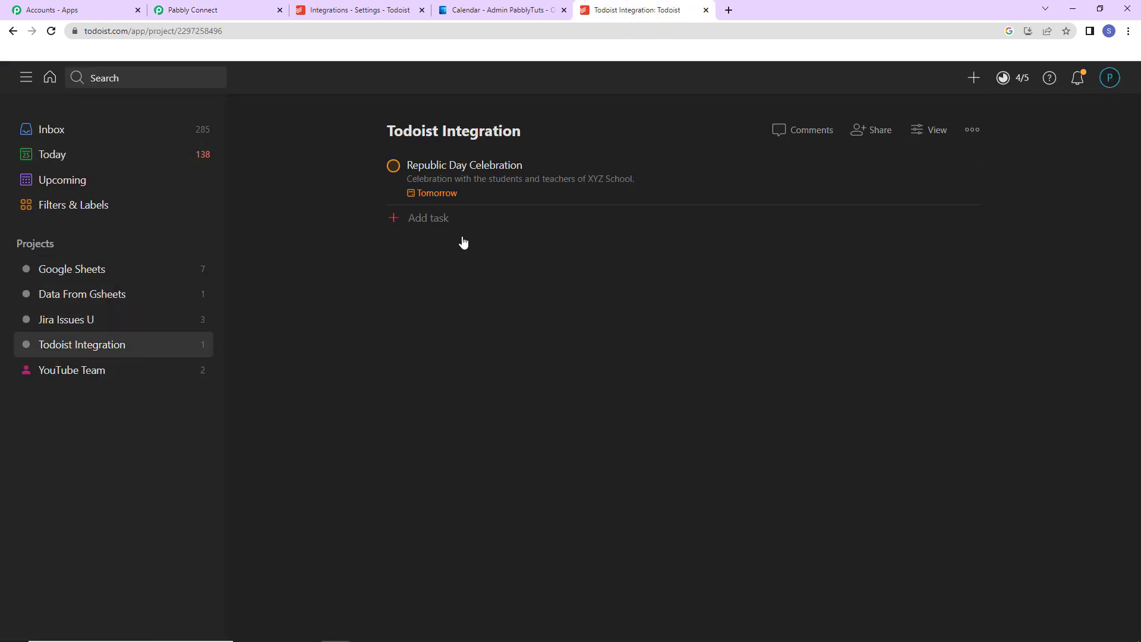
left_click(474, 171)
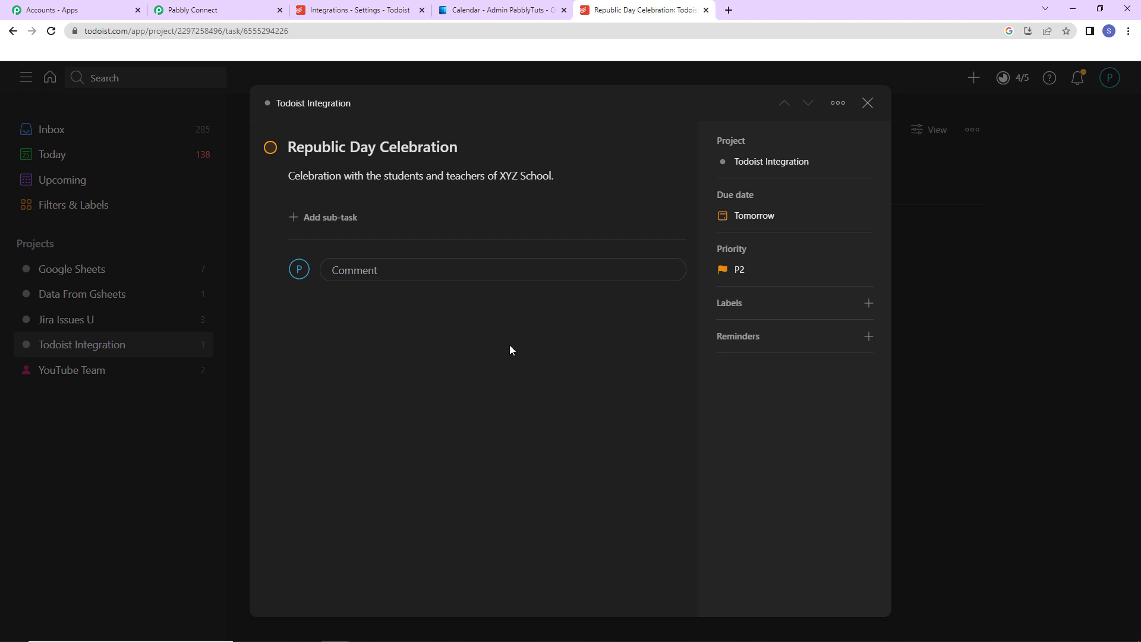
- Switch to the Outlook calendar and start a new event titled "Seminar - PSB"
left_click(478, 12)
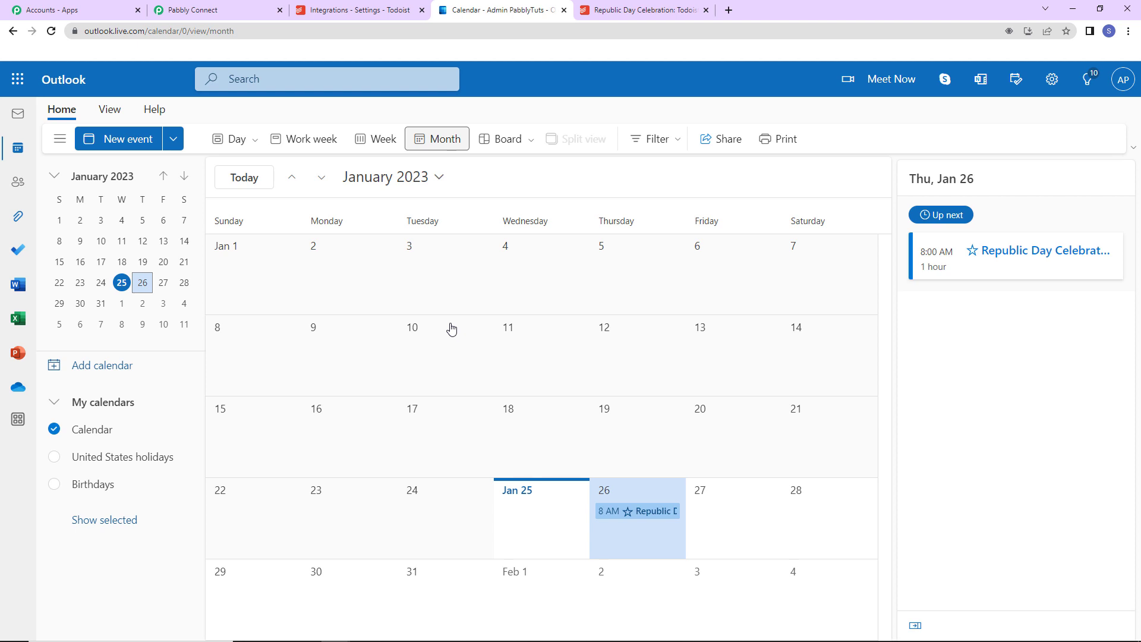
left_click(122, 139)
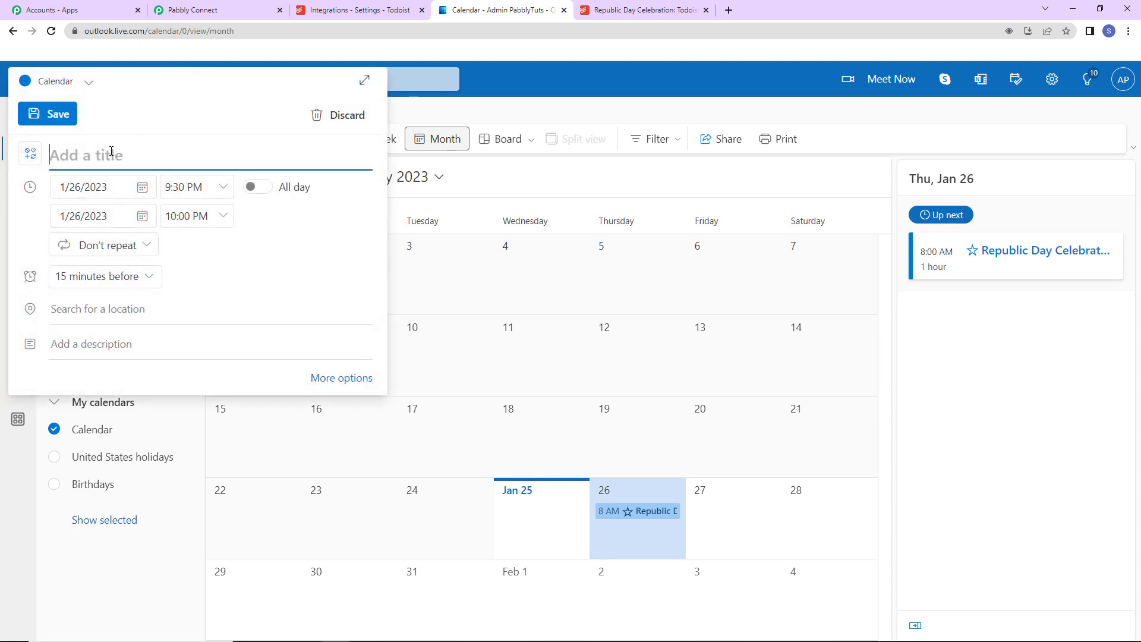
type("Sem")
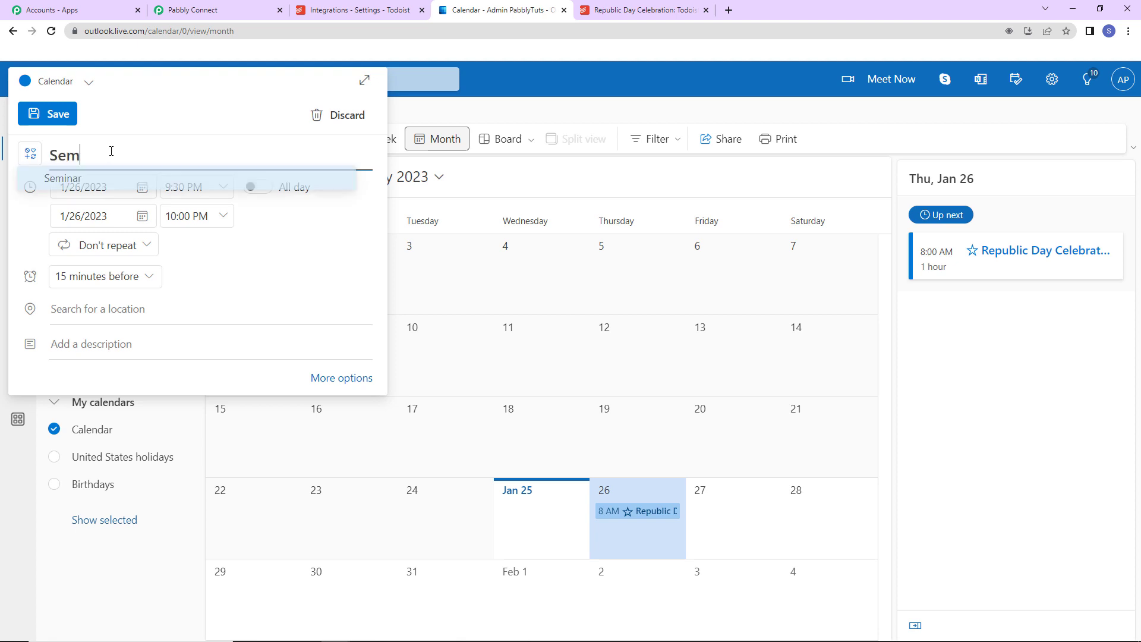
type("inar - PSB")
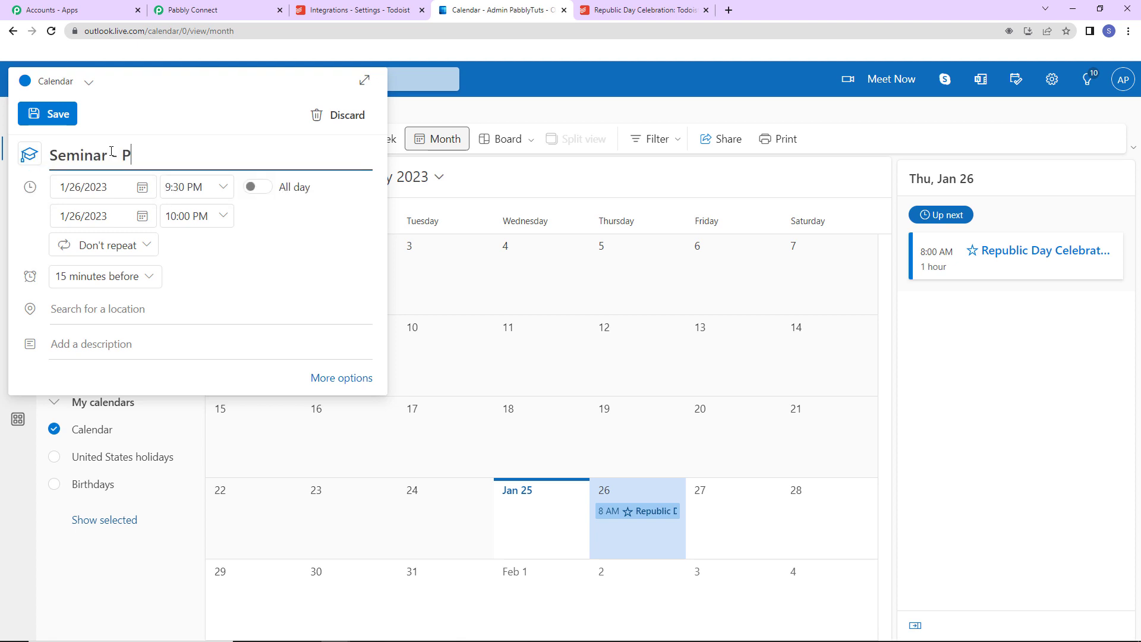
- Set the seminar event's date to 1/30/2023 and its end time to 10:30 PM
left_click(140, 187)
left_click(91, 347)
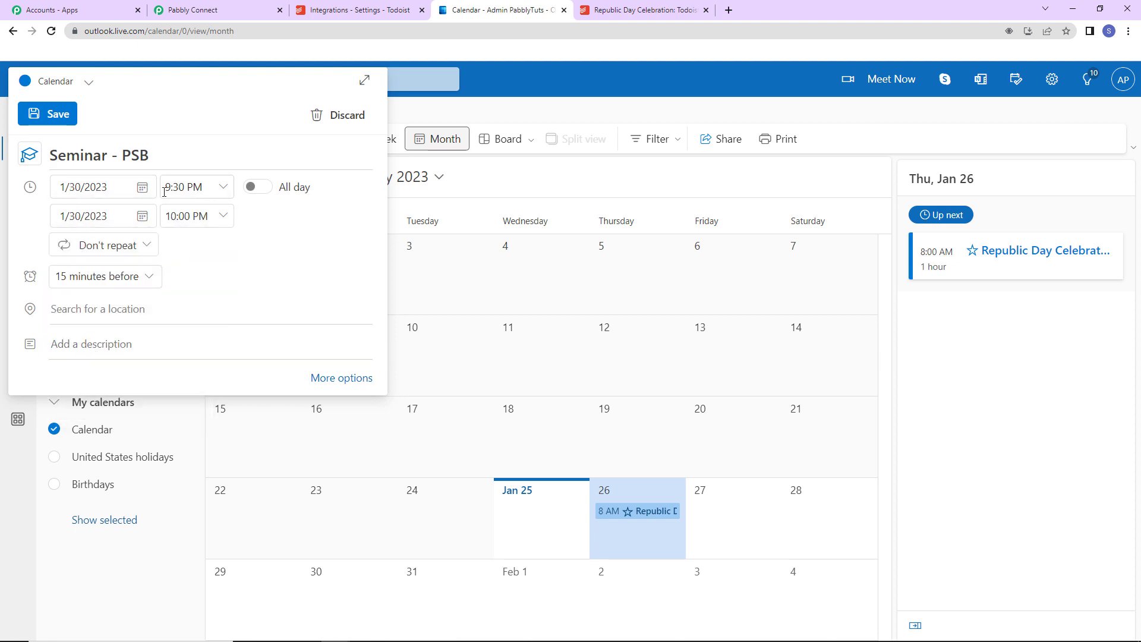
left_click(208, 217)
left_click(197, 294)
- Add the description "Details on PSB and its features" to the seminar event and save it
left_click(121, 343)
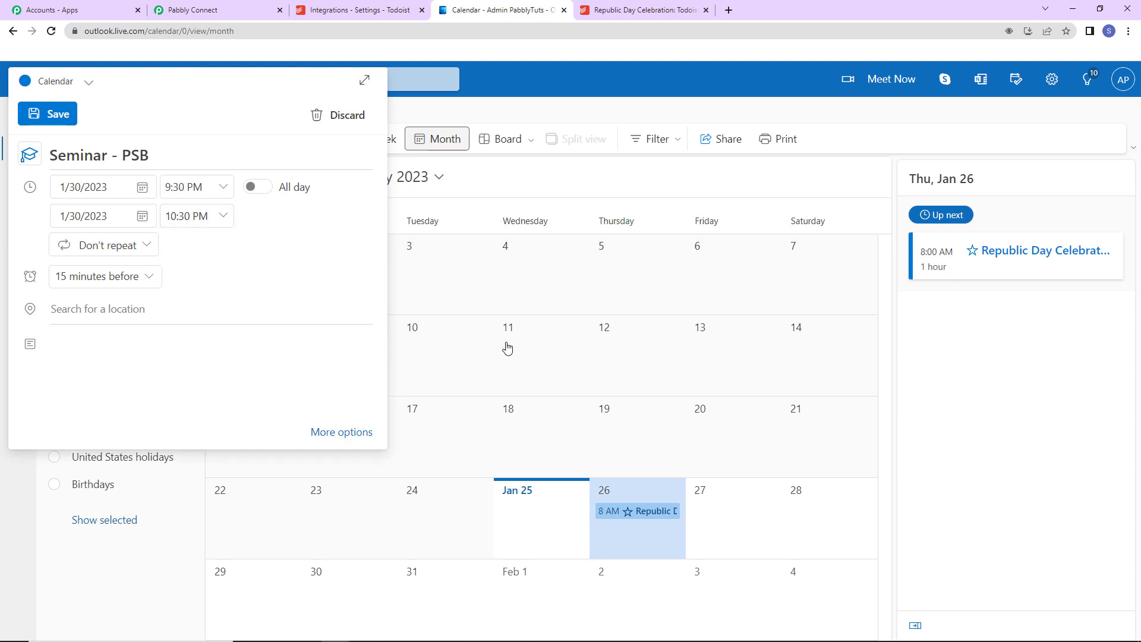
type("Deta")
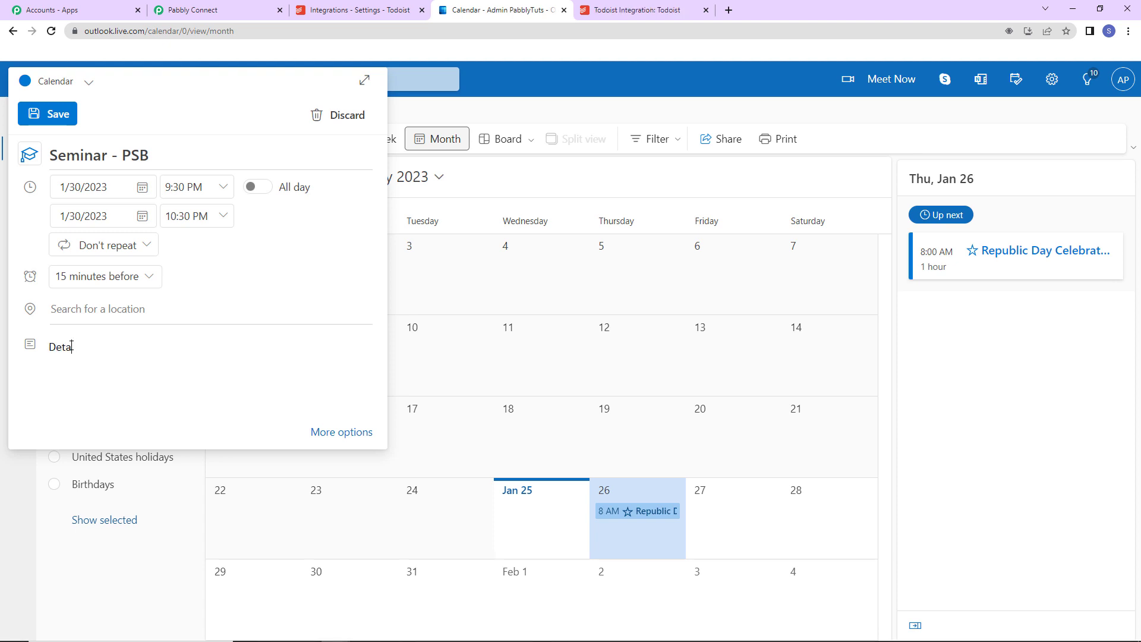
type("ils on PSB and its features")
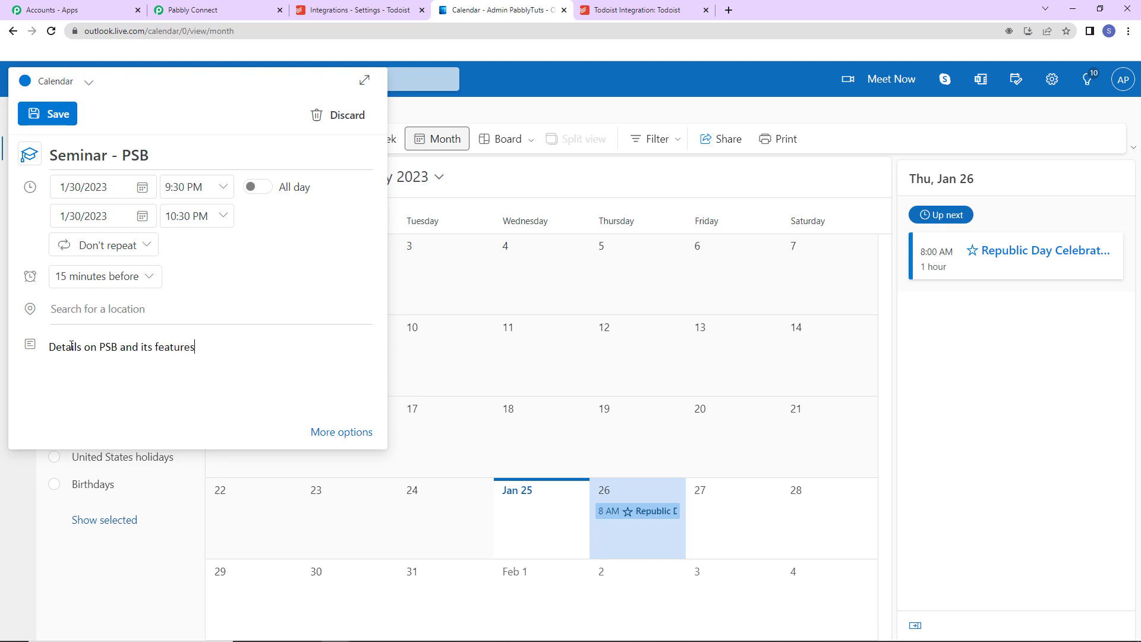
left_click(50, 114)
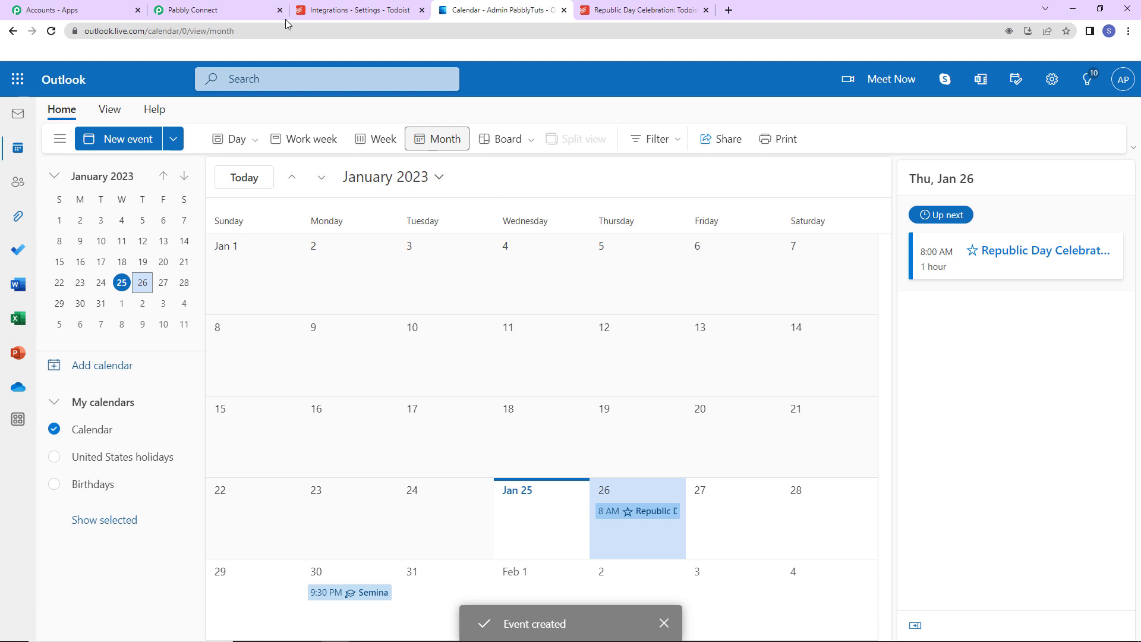
- Check the trigger's polling interval in Pabbly Connect, and view the task list of the Todoist Integration project in Todoist
left_click(256, 11)
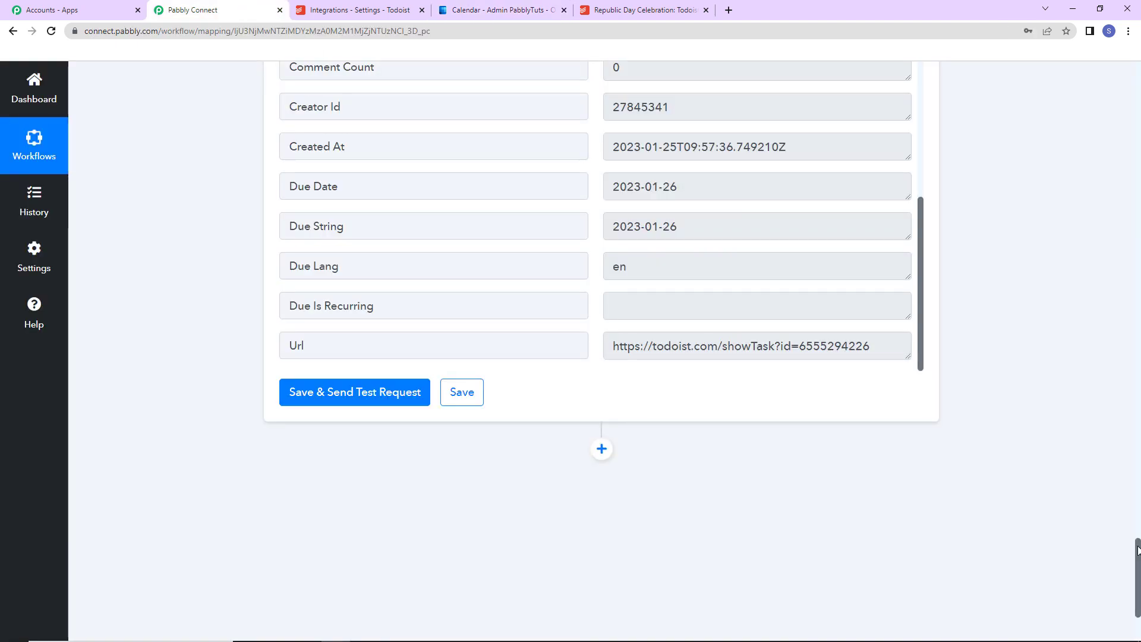
left_click_drag(1138, 550, 1106, 94)
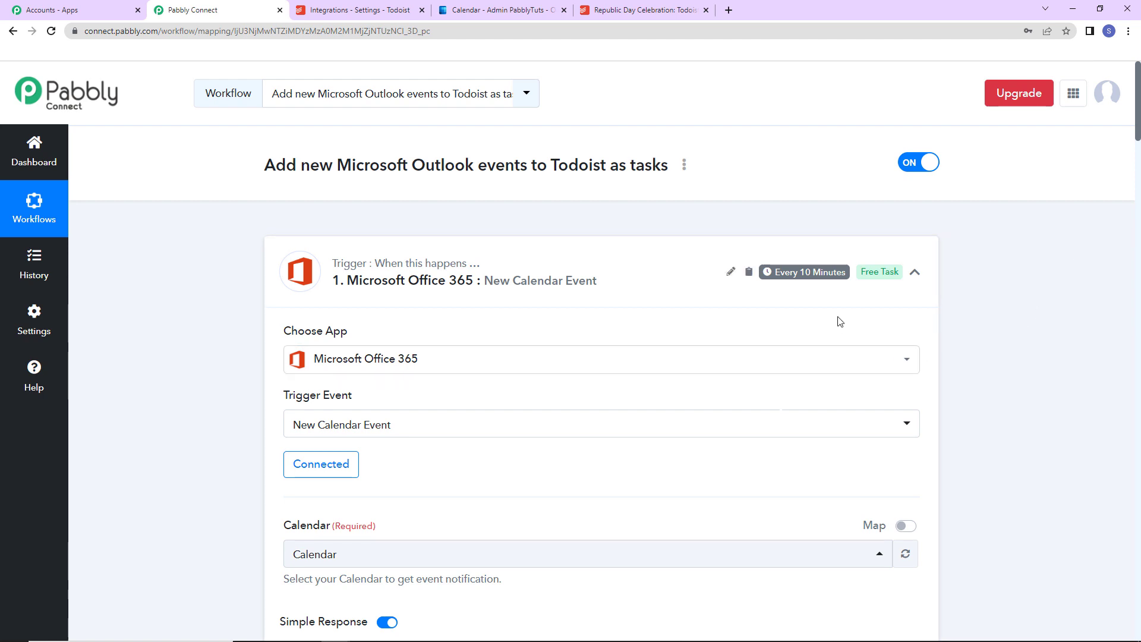
mouse_move(800, 276)
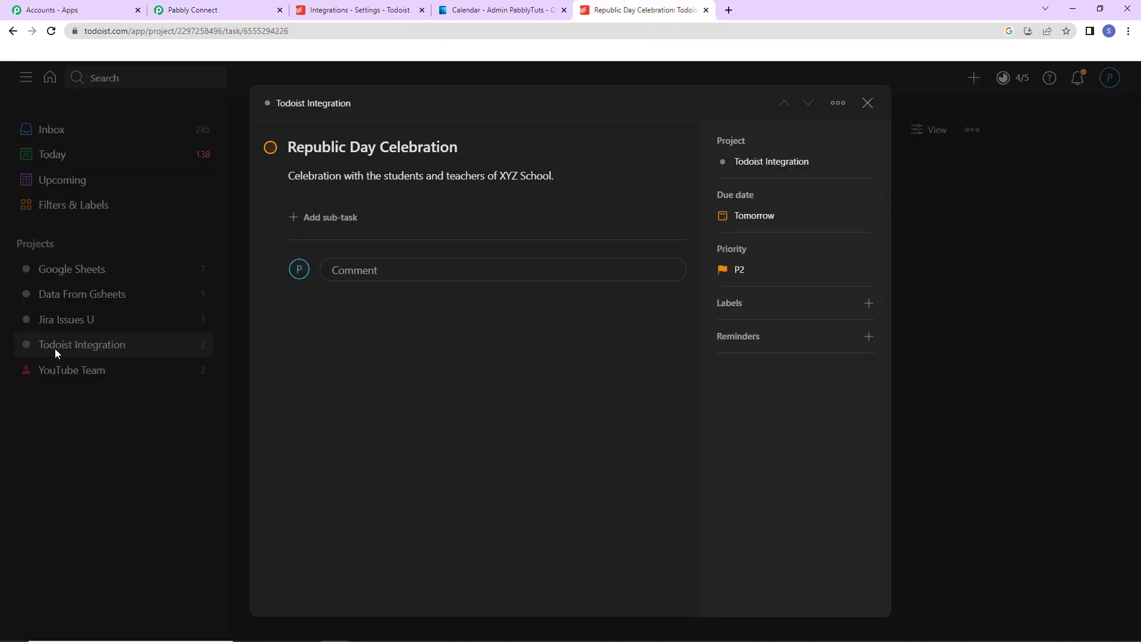
left_click(54, 348)
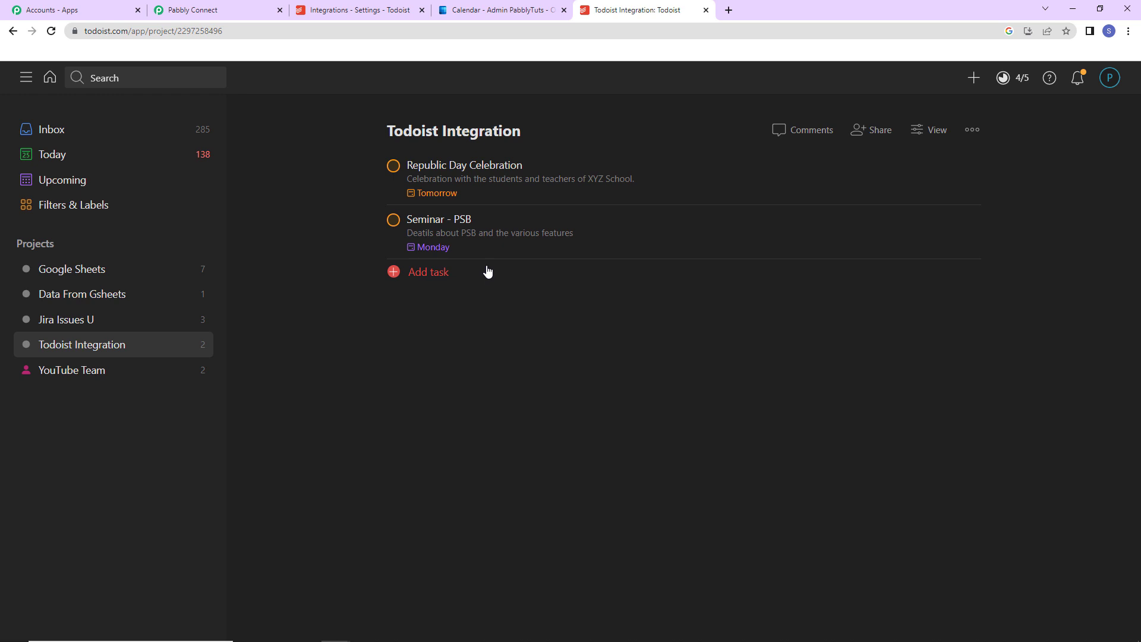
- Return to Pabbly Connect and collapse the Microsoft Office 365 trigger, Date/Time Formatter and Todoist steps to show the whole workflow
left_click(233, 12)
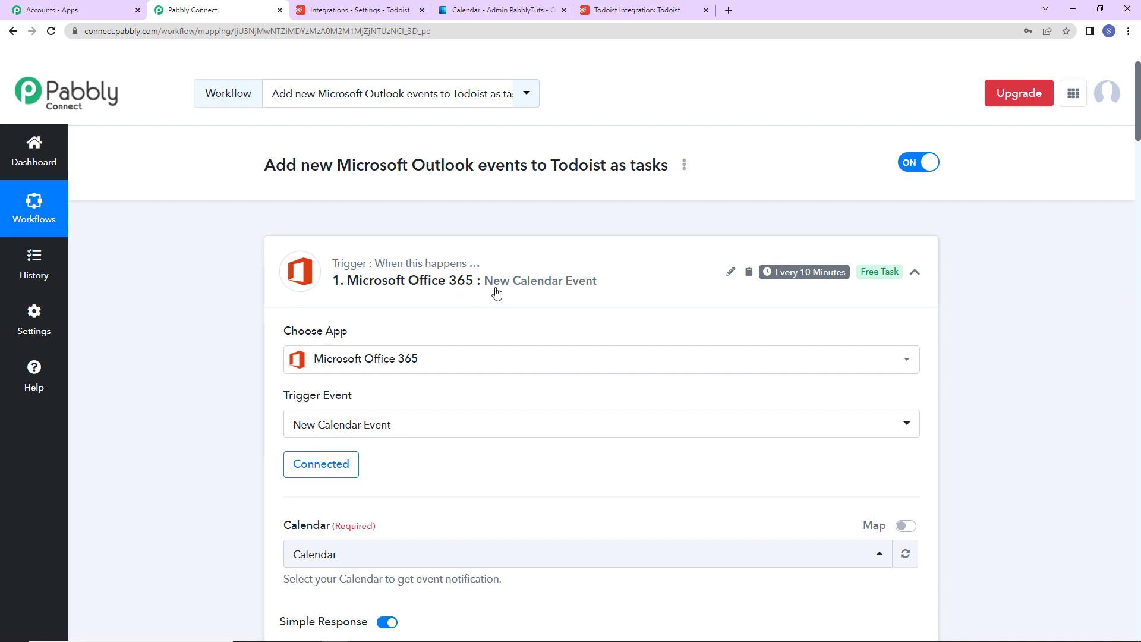
left_click(915, 273)
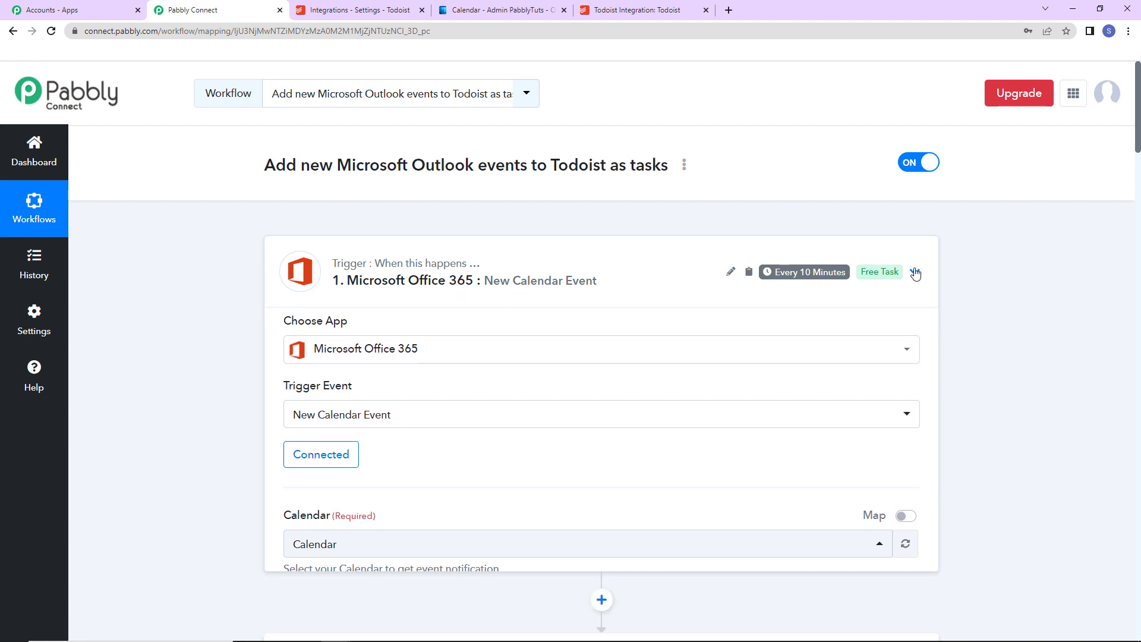
left_click(915, 405)
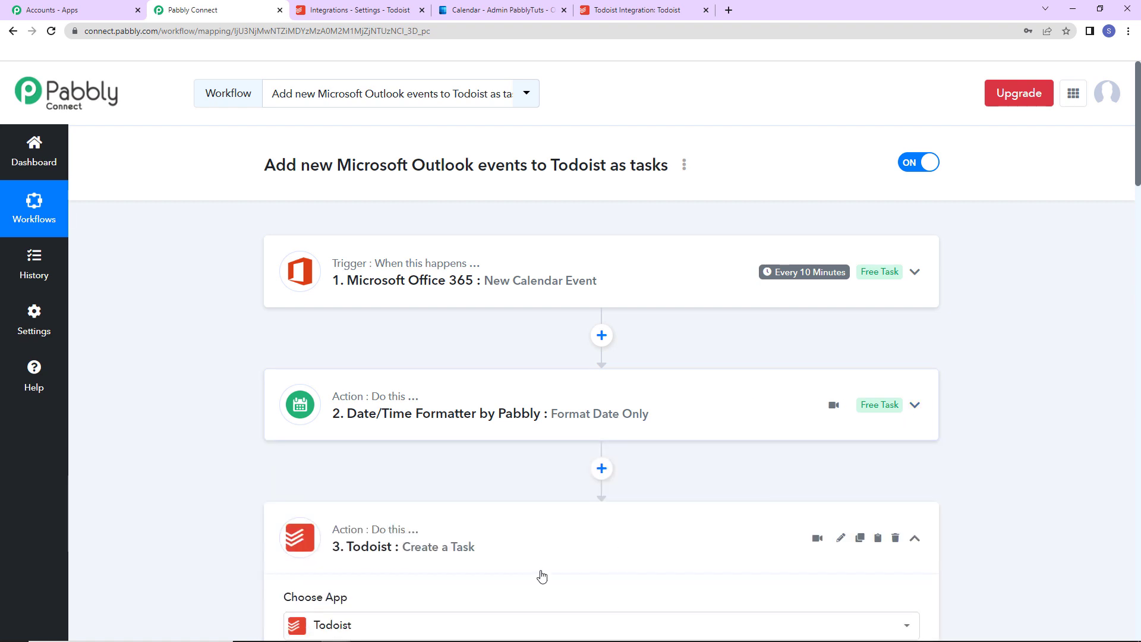
scroll(542, 575, "down", 2)
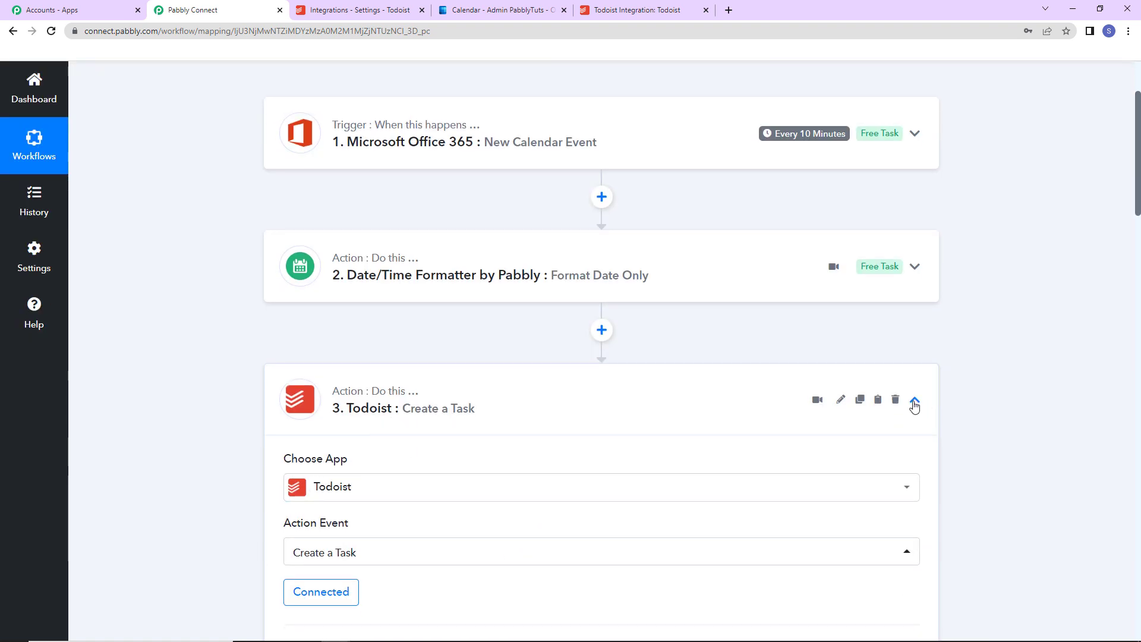
left_click(914, 403)
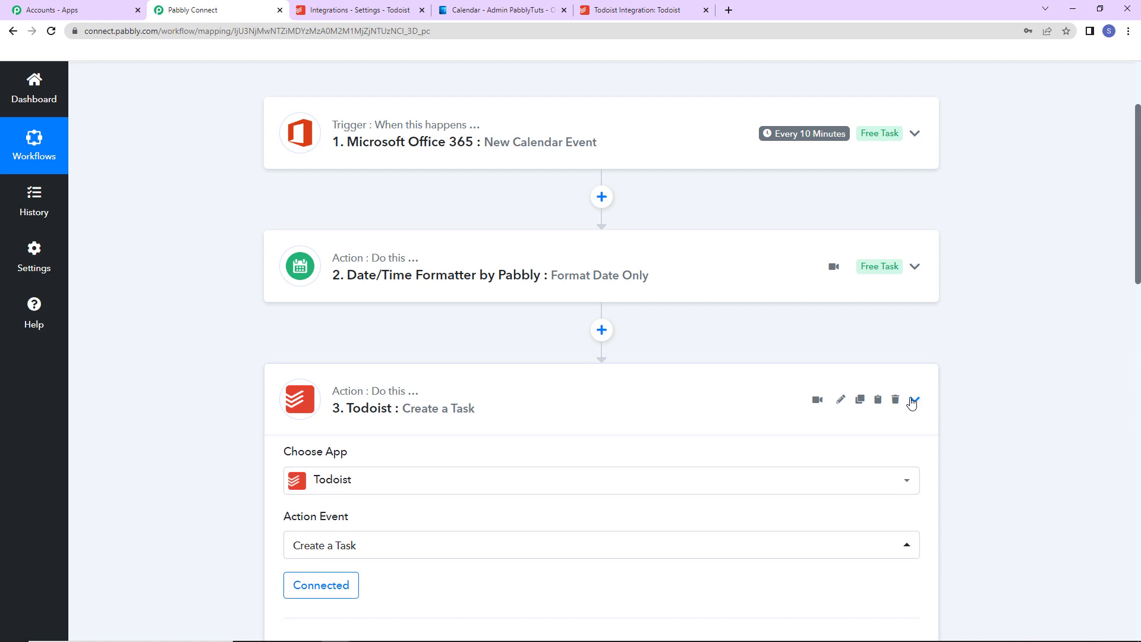